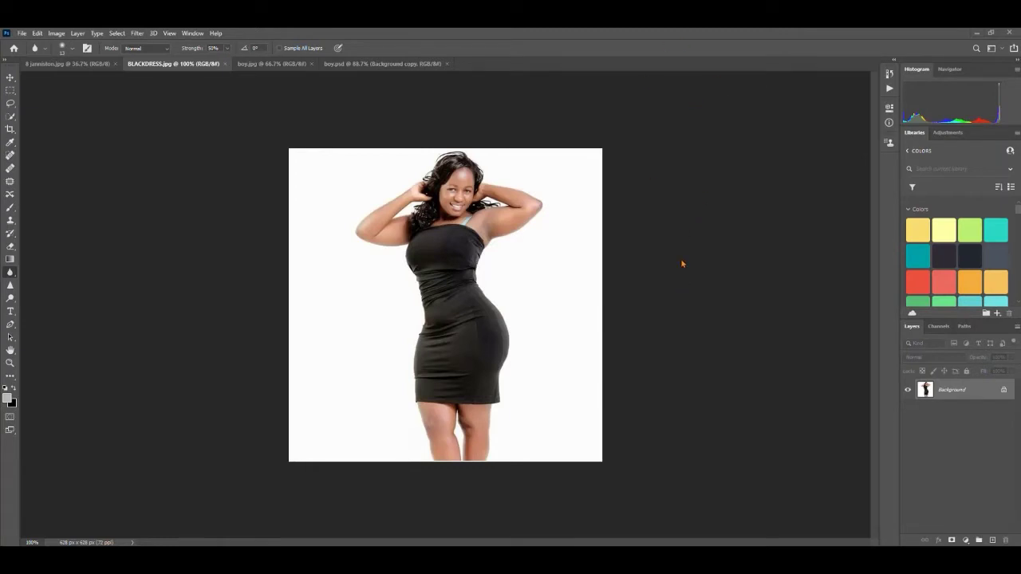
- Browse Kardashian and Beyonce photoshop-fail images in the browser, then return to Photoshop
mouse_move(307, 560)
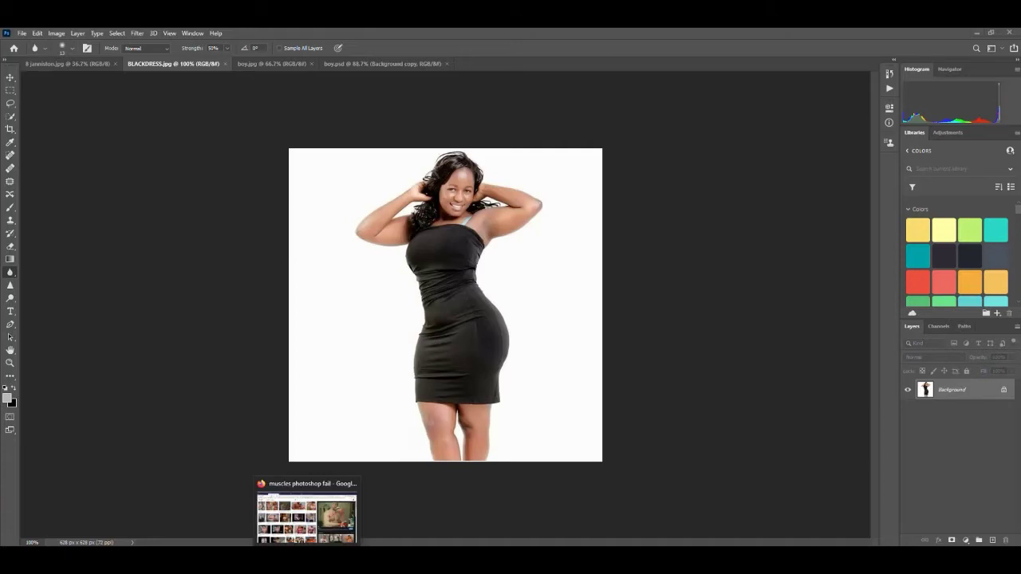
left_click(307, 518)
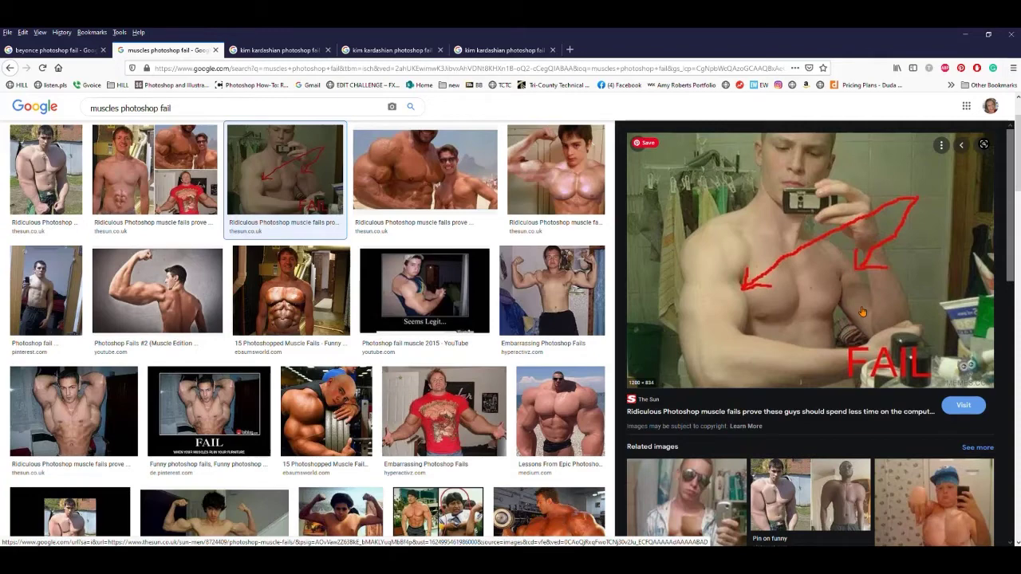
left_click(300, 51)
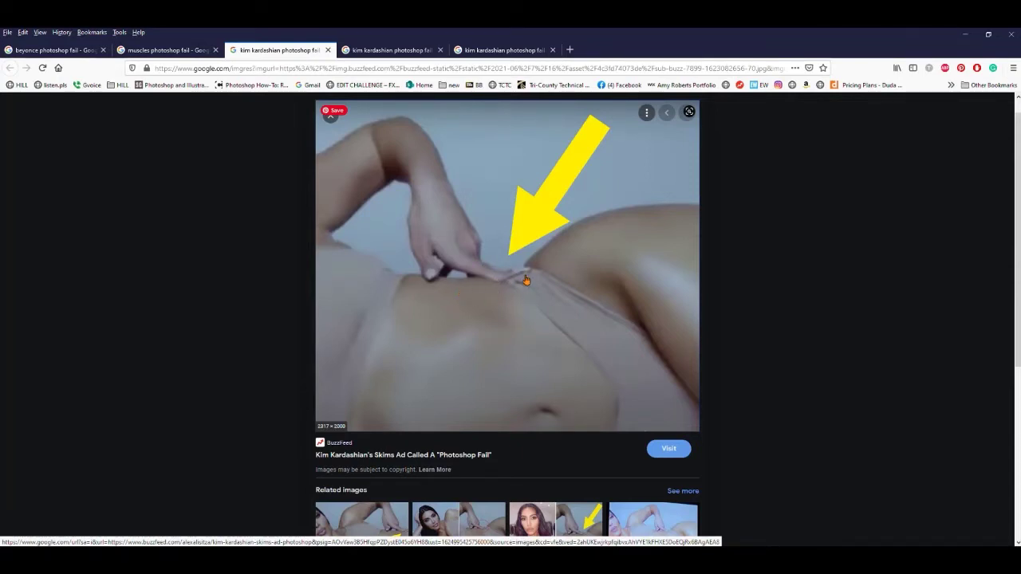
left_click(374, 52)
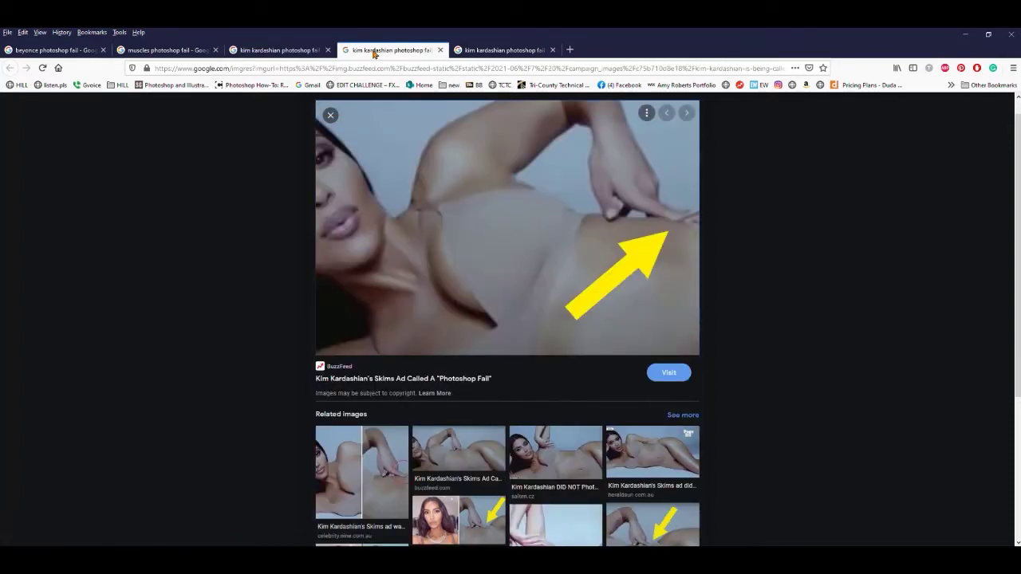
left_click(498, 53)
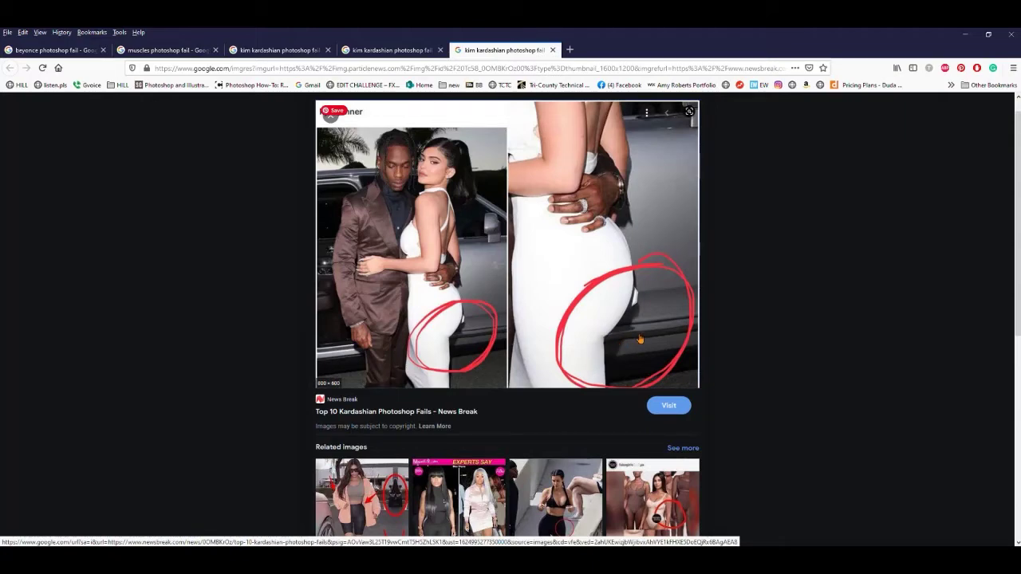
key("ctrl+Tab")
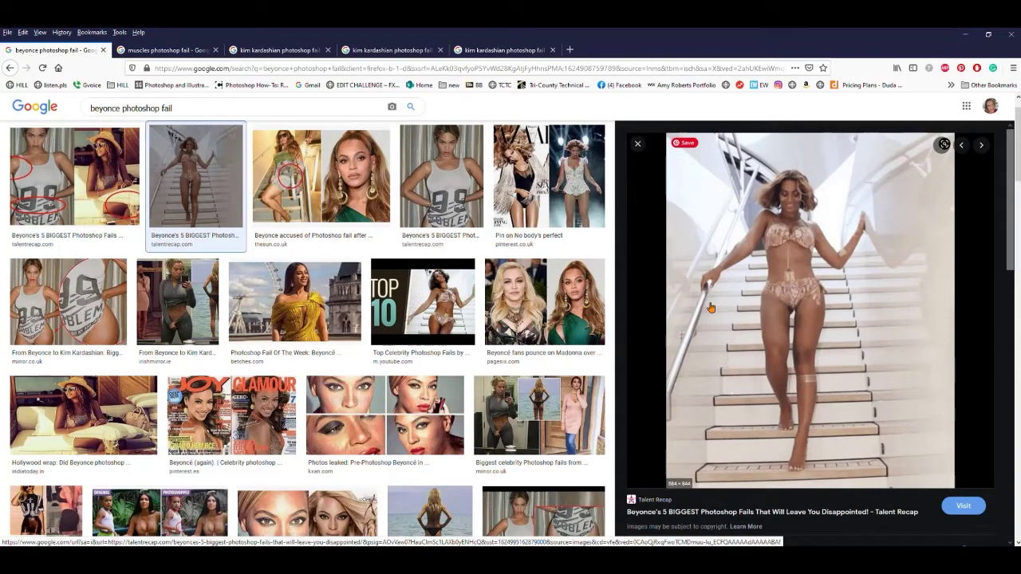
key("alt+Tab")
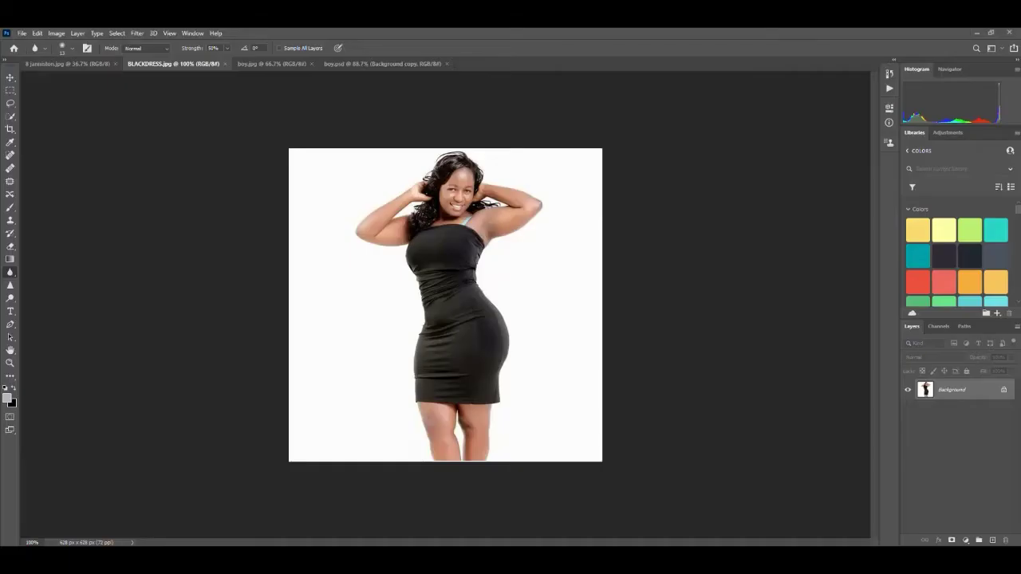
- Switch to the Photography workspace and duplicate the Background layer as Background copy
left_click(1004, 50)
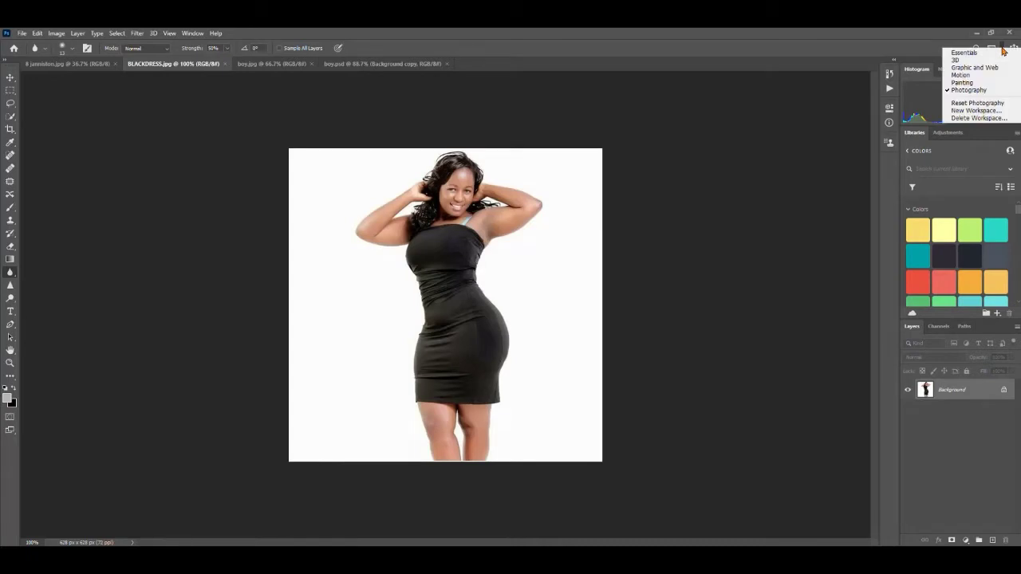
left_click(977, 90)
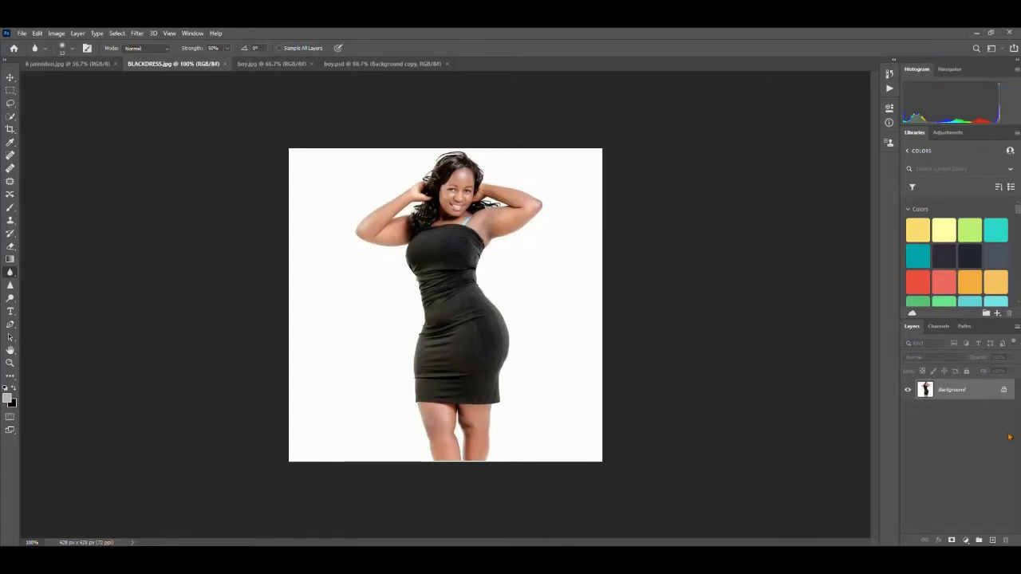
left_click_drag(966, 395, 992, 540)
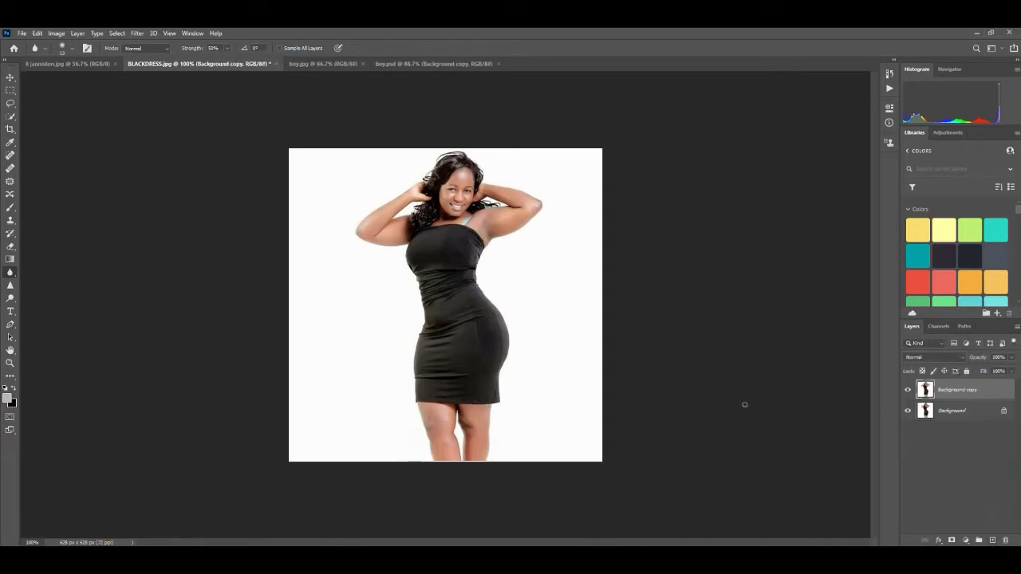
scroll(503, 298, "up", 2)
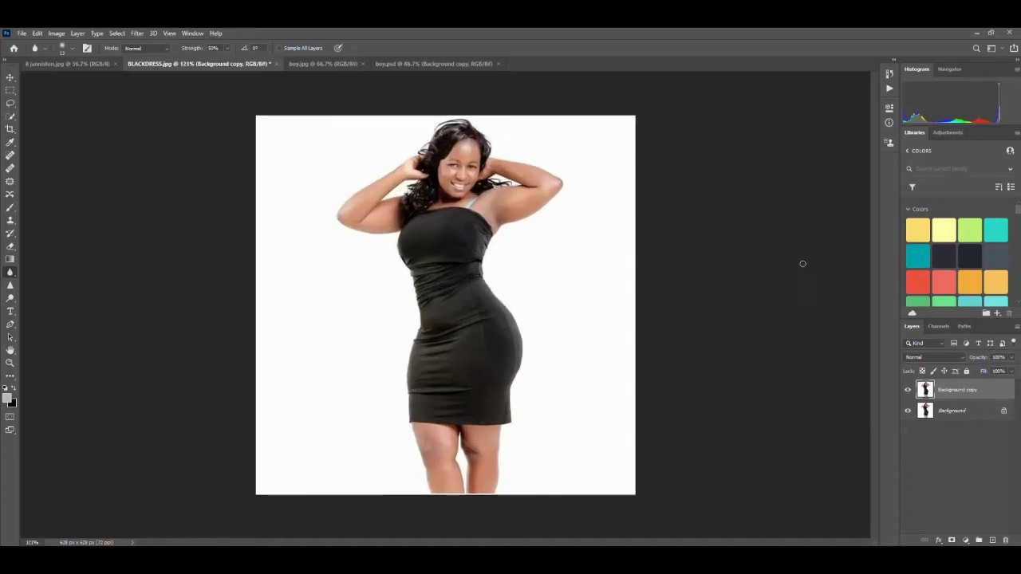
left_click(138, 33)
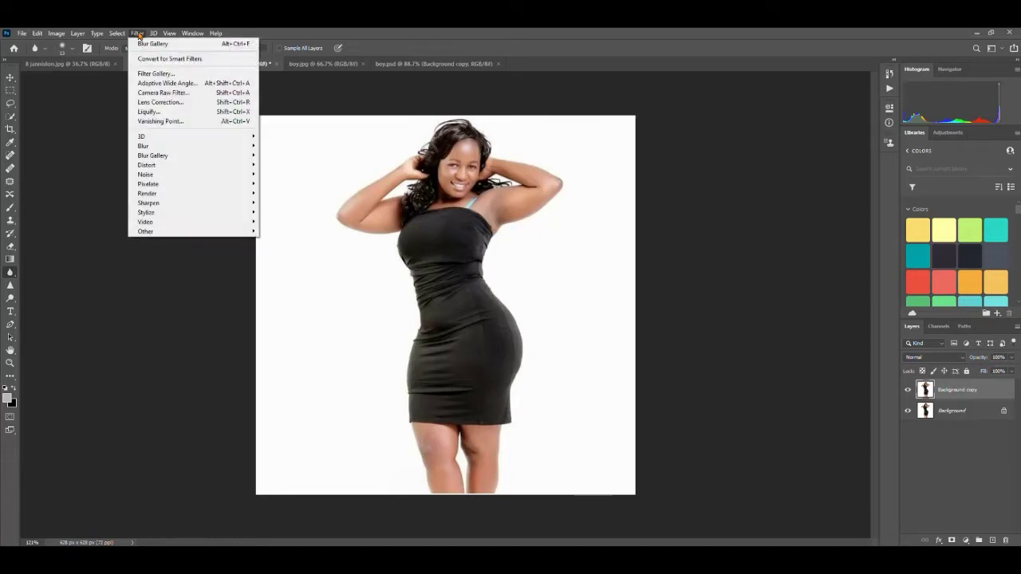
- Open Liquify on the photo and size the Forward Warp brush down to 50
left_click(147, 112)
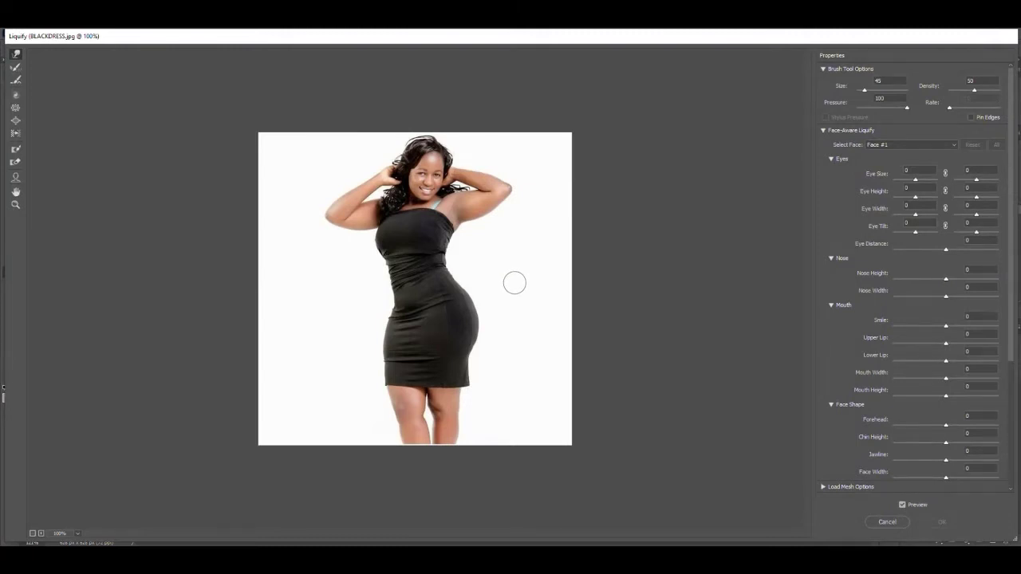
key("bracketright")
key("bracketright")
key("bracketleft")
key("bracketleft")
key("bracketright")
key("bracketright")
key("bracketright")
key("bracketright")
key("bracketleft")
key("bracketleft")
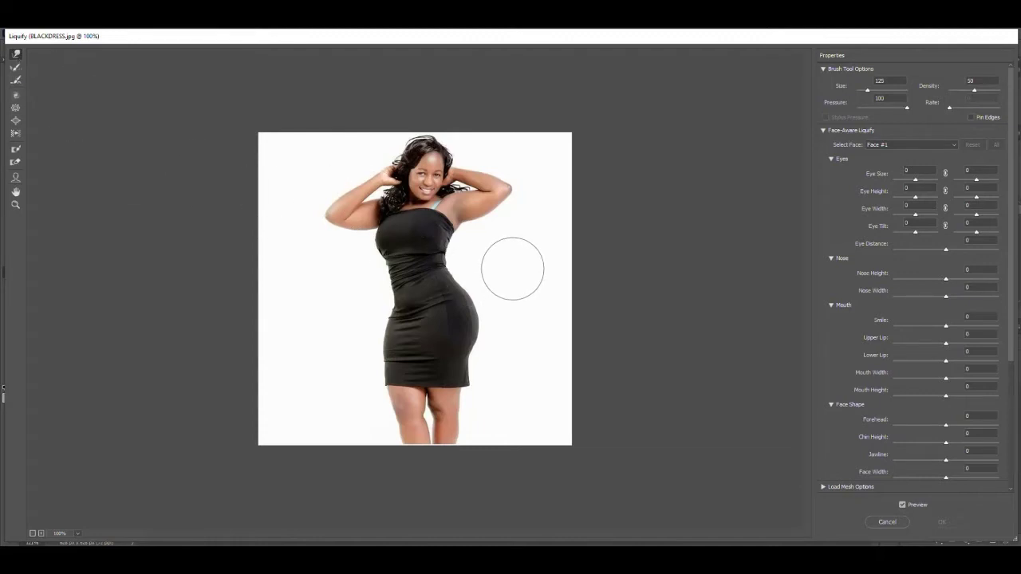
key("bracketleft")
key("bracketleft")
key("bracketleft")
key("bracketleft")
key("bracketleft")
key("bracketleft")
key("bracketleft")
- Undo a stray waist warp, then push both waist edges inward with a size-90 brush
left_click(422, 262)
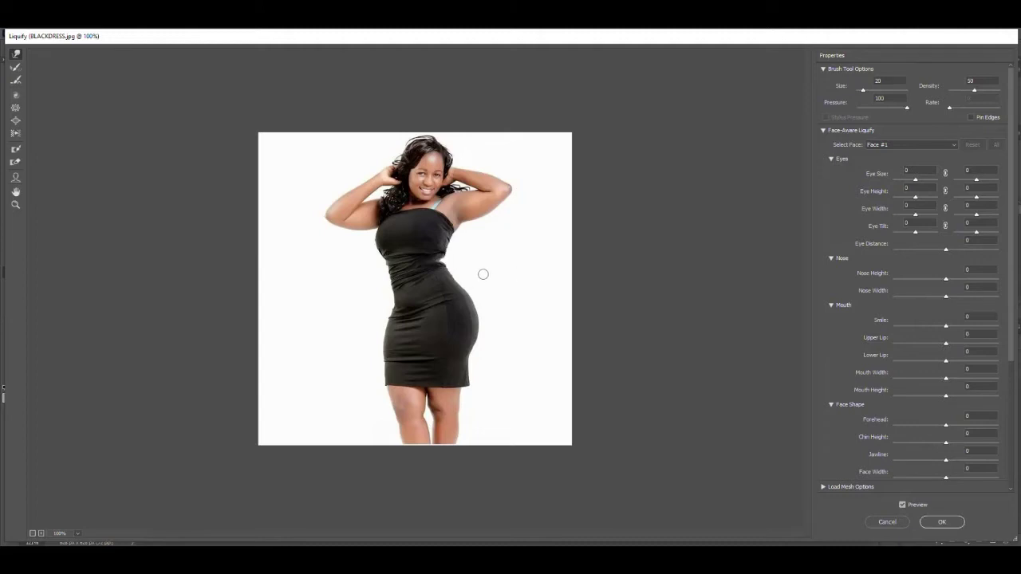
key("ctrl+z")
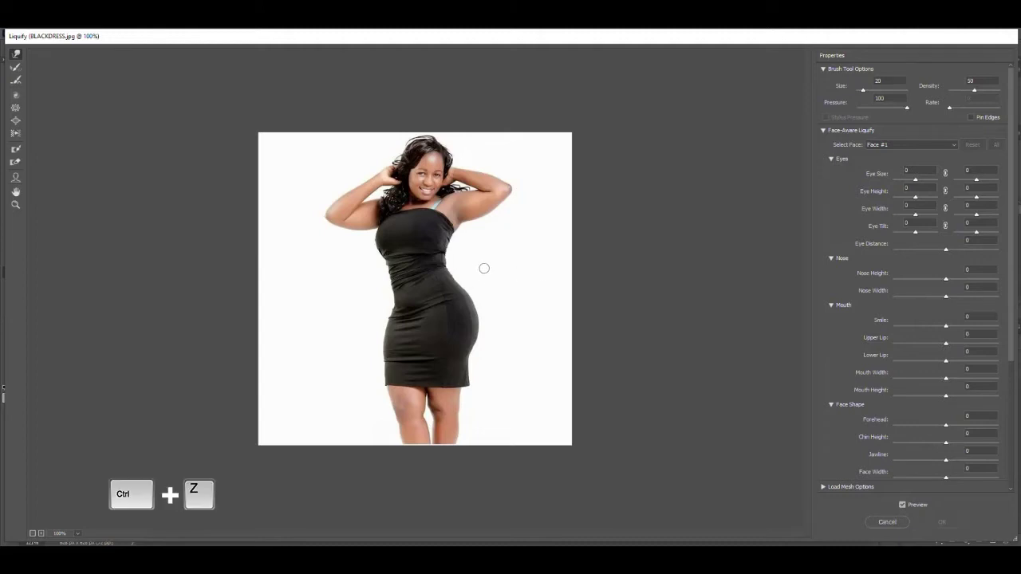
key("bracketright")
key("bracketright")
key("bracketright")
key("bracketright")
key("bracketright")
key("bracketright")
key("bracketright")
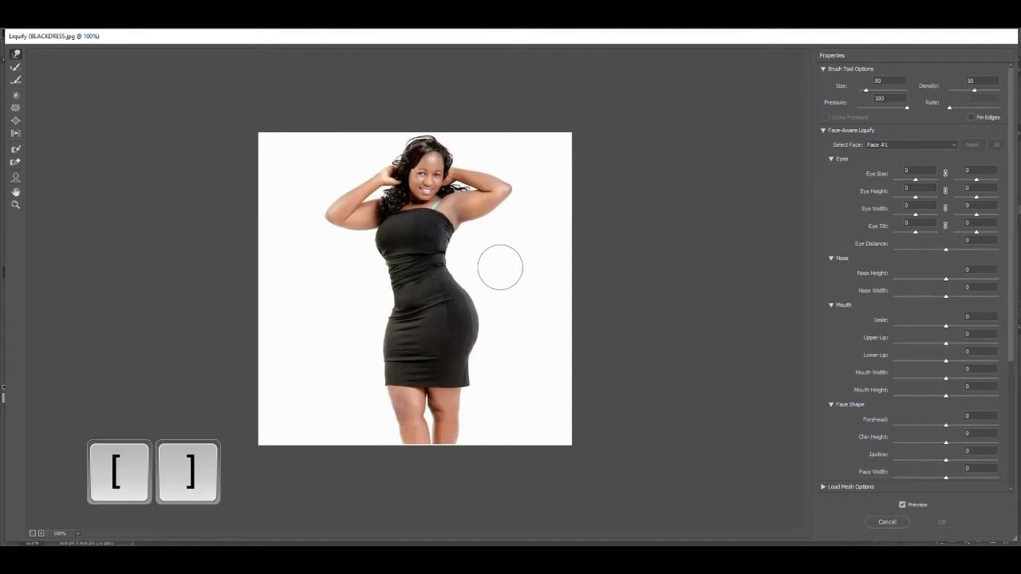
left_click(451, 257)
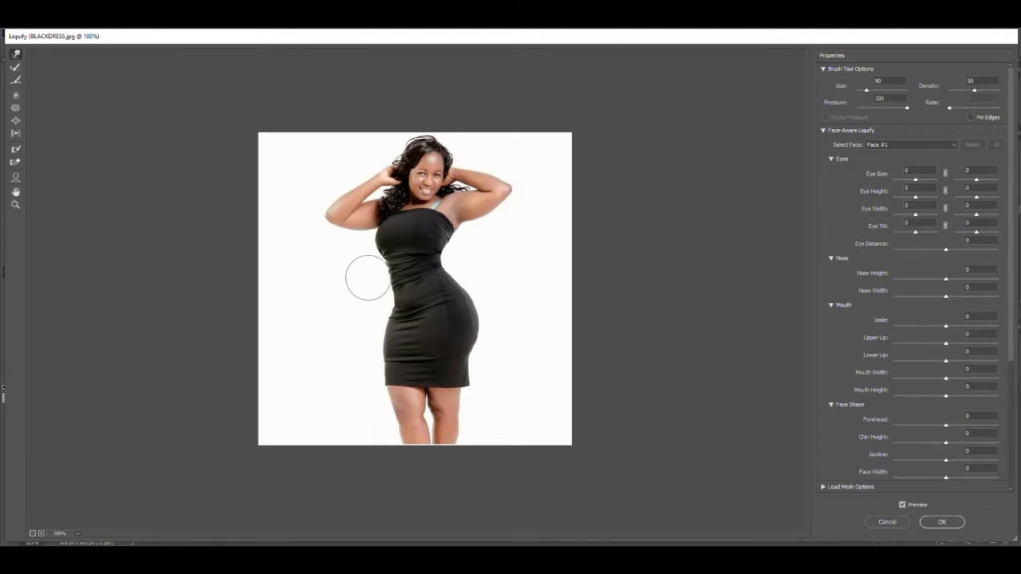
mouse_move(373, 279)
left_mouse_down()
mouse_move(371, 262)
mouse_move(383, 299)
mouse_move(351, 351)
left_mouse_up()
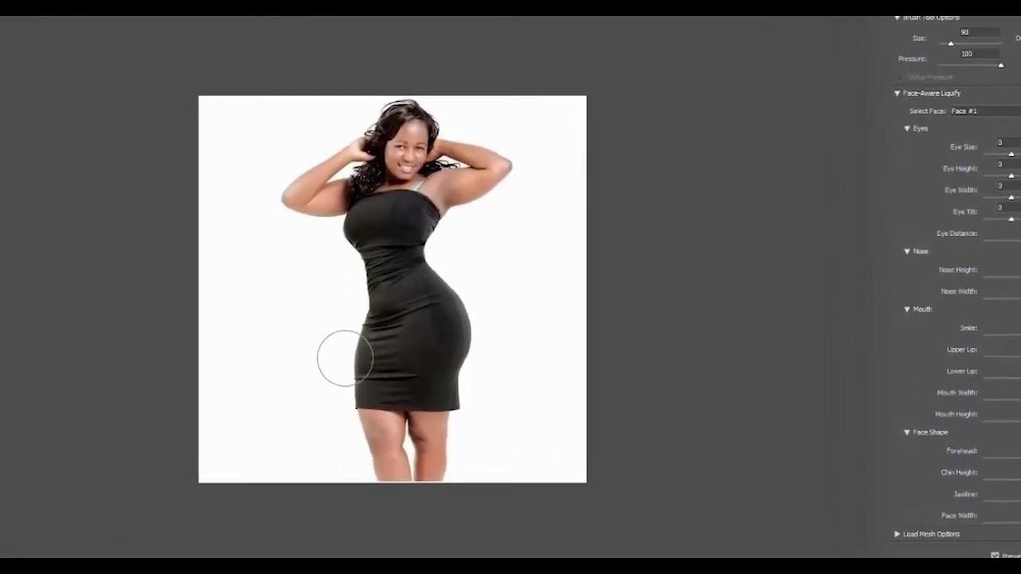
mouse_move(474, 302)
left_mouse_down()
mouse_move(459, 269)
mouse_move(485, 323)
mouse_move(482, 356)
left_mouse_up()
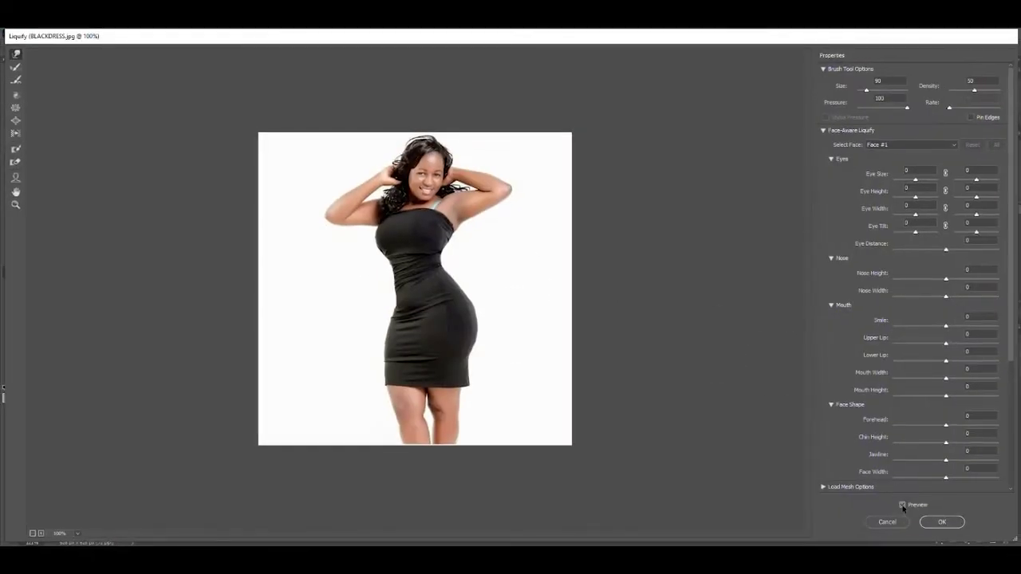
- Compare the slimmed body with the original, collapse Face-Aware settings, and pick the shrinking brush
left_click(902, 505)
left_click(902, 505)
left_click(902, 505)
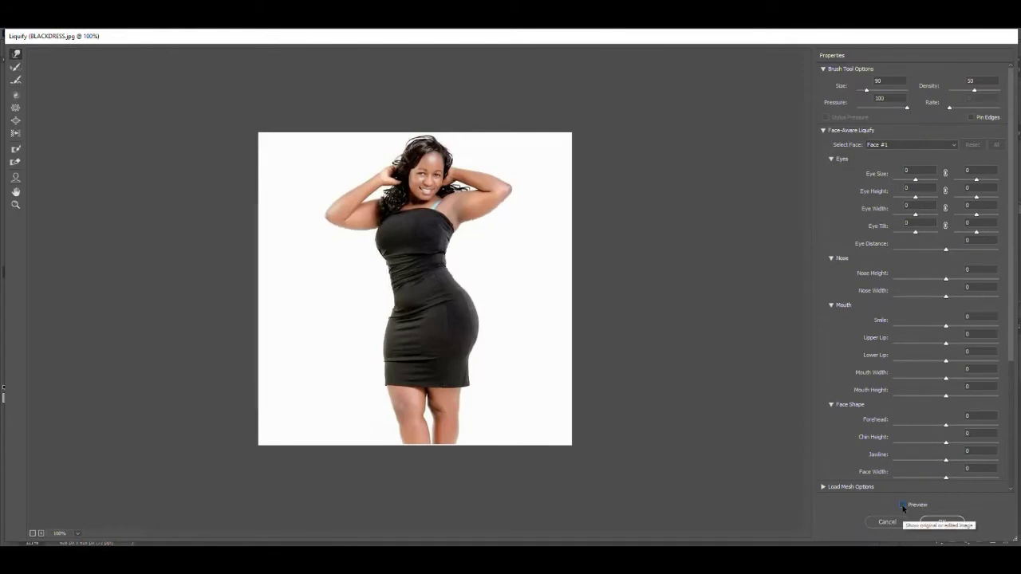
left_click(902, 505)
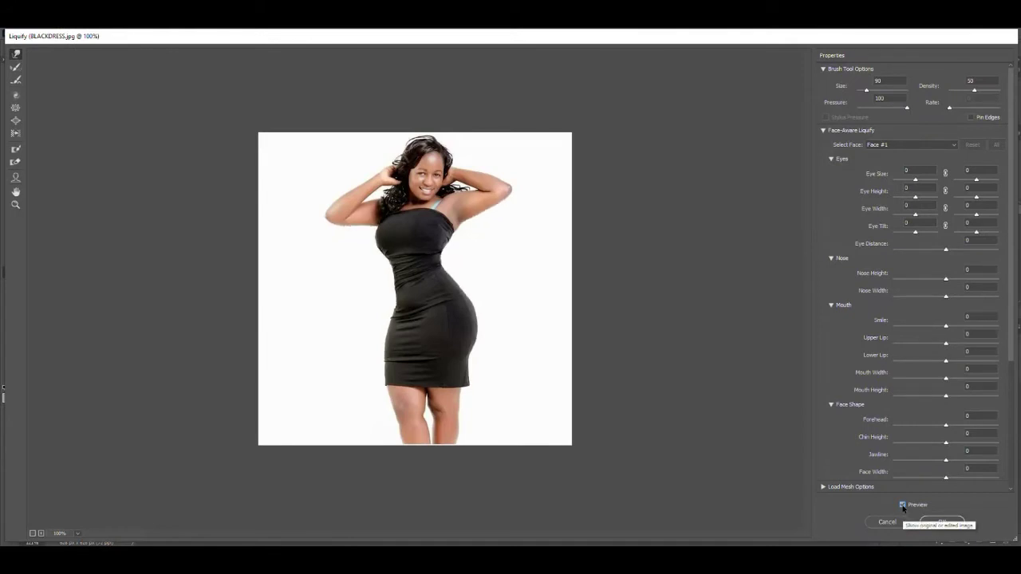
left_click(826, 132)
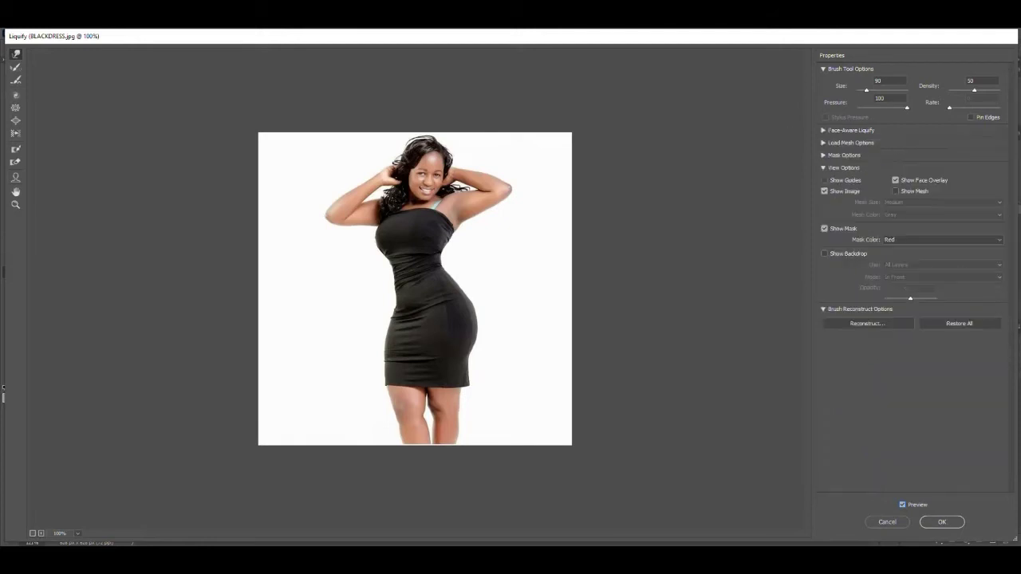
left_click(16, 112)
- Zoom into the upper body, recheck the original, and enlarge the brush to 125
scroll(437, 185, "up", 3)
scroll(439, 186, "up", 1)
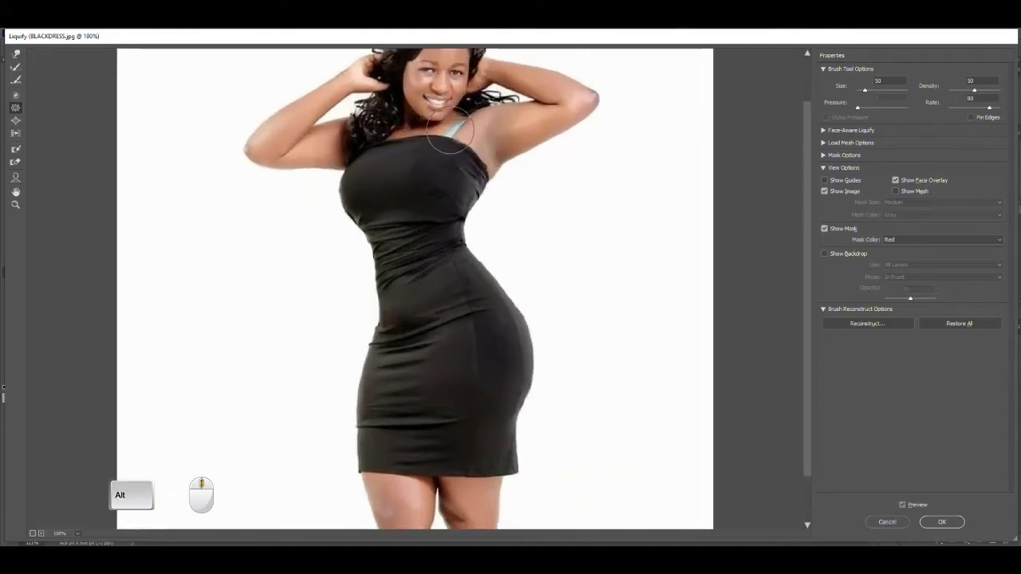
key("p")
key("p")
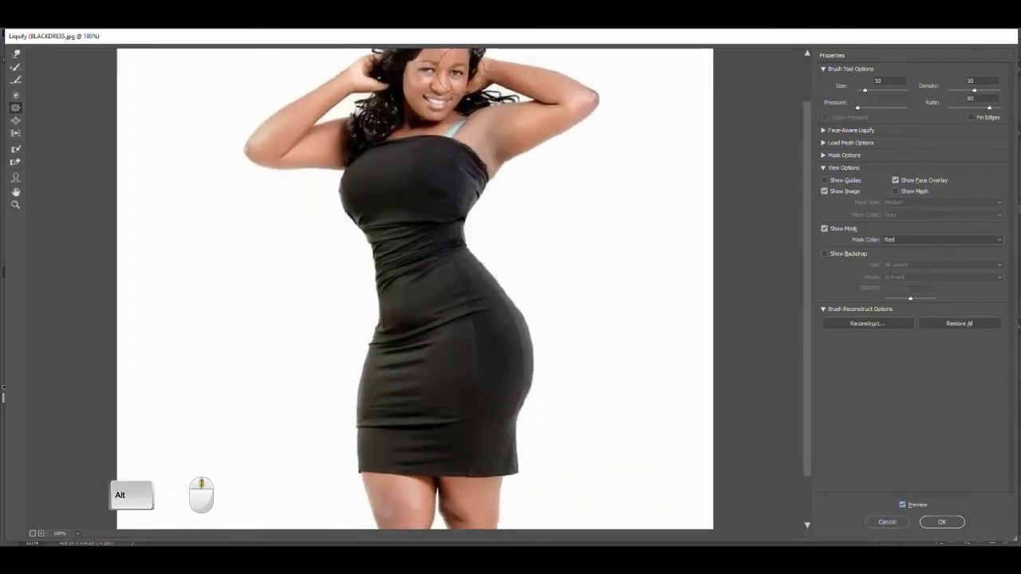
key("bracketleft")
key("bracketleft")
key("bracketleft")
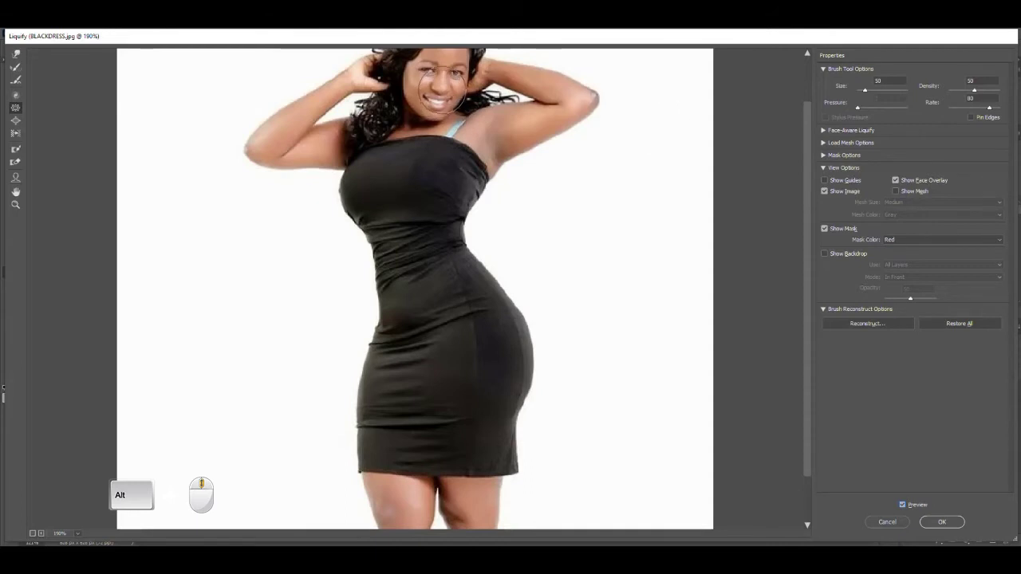
key("bracketright")
key("bracketright")
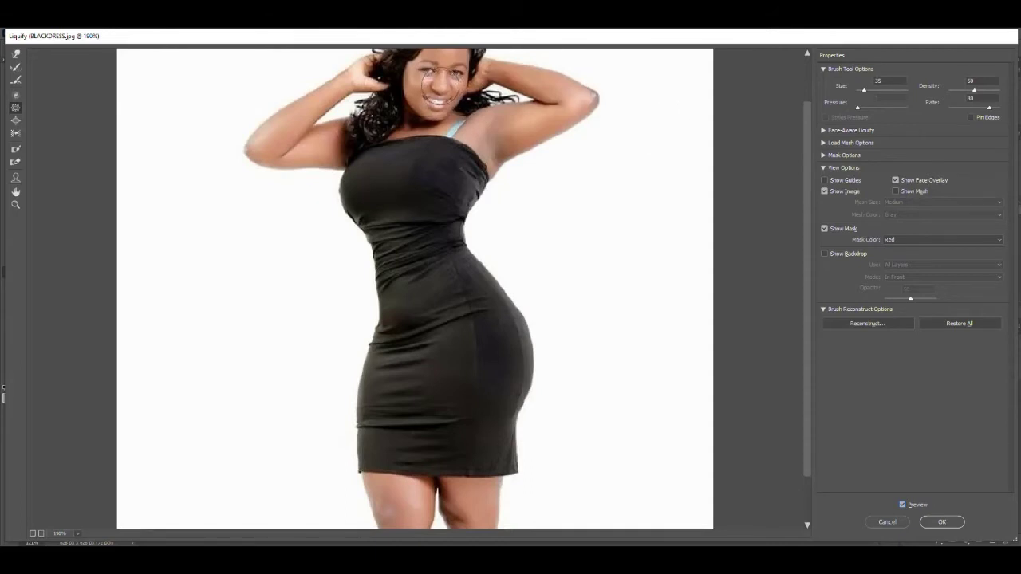
key("p")
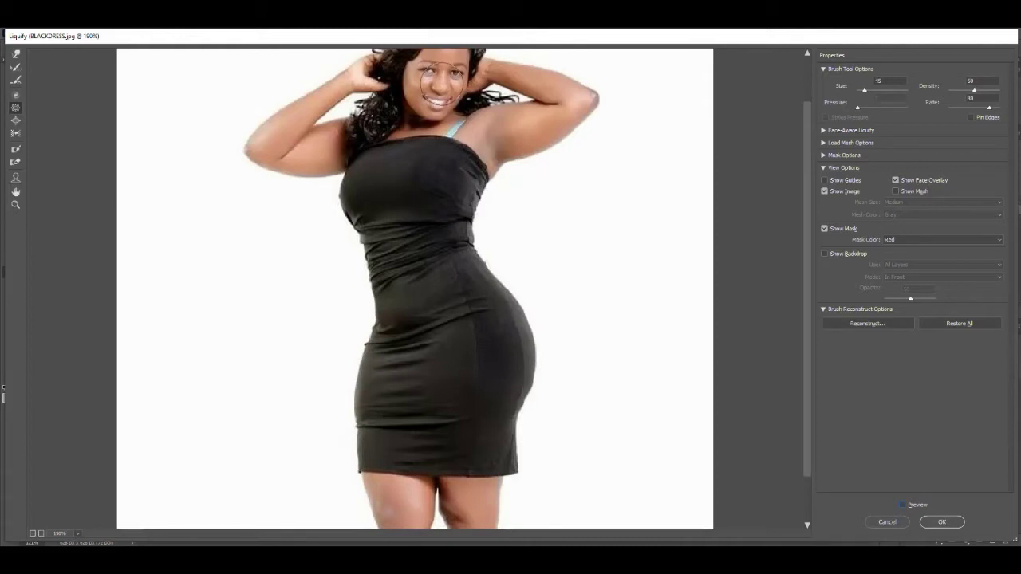
key("bracketleft")
left_click(902, 504)
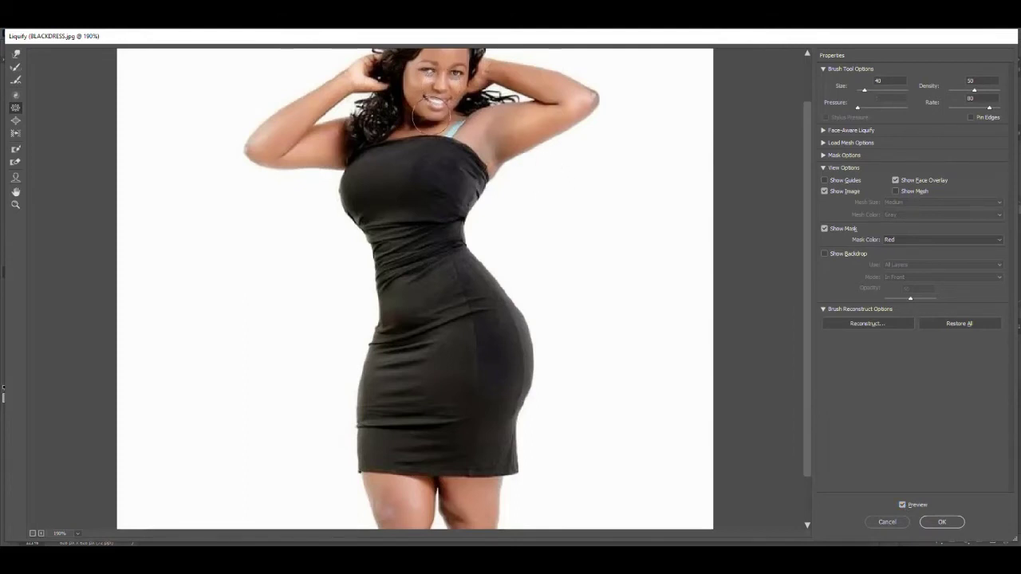
key("bracketright")
key("bracketright")
key("bracketright")
key("bracketright")
key("bracketright")
key("bracketright")
- Push the bust's left edge and the left hip edge slightly inward
left_click_drag(364, 183, 390, 183)
key("bracketright")
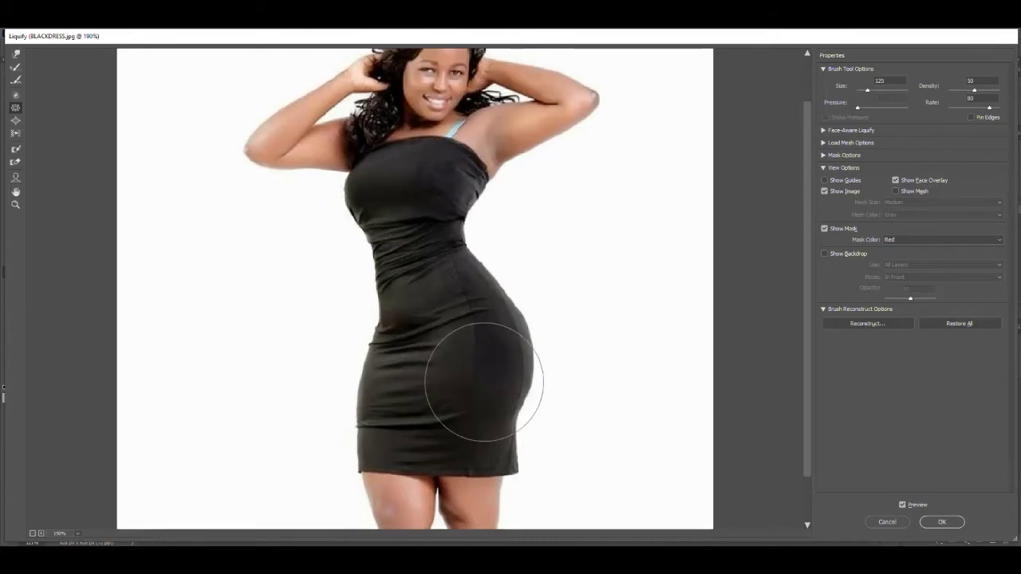
mouse_move(400, 399)
left_mouse_down()
mouse_move(390, 376)
mouse_move(388, 428)
mouse_move(365, 468)
mouse_move(375, 472)
left_mouse_up()
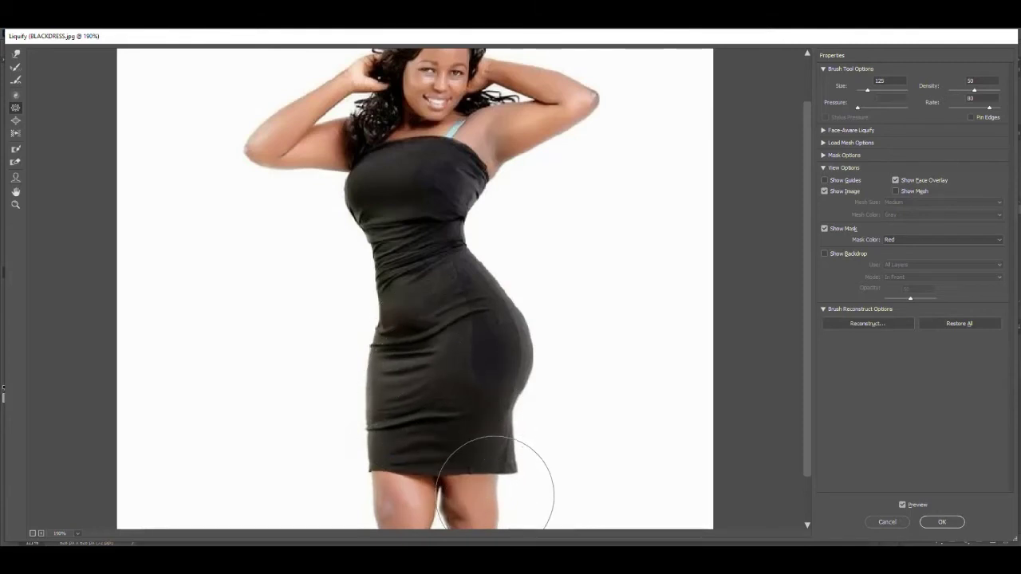
- Compare with the original dress shape, then select the Bloat tool
left_click(902, 505)
left_click(904, 506)
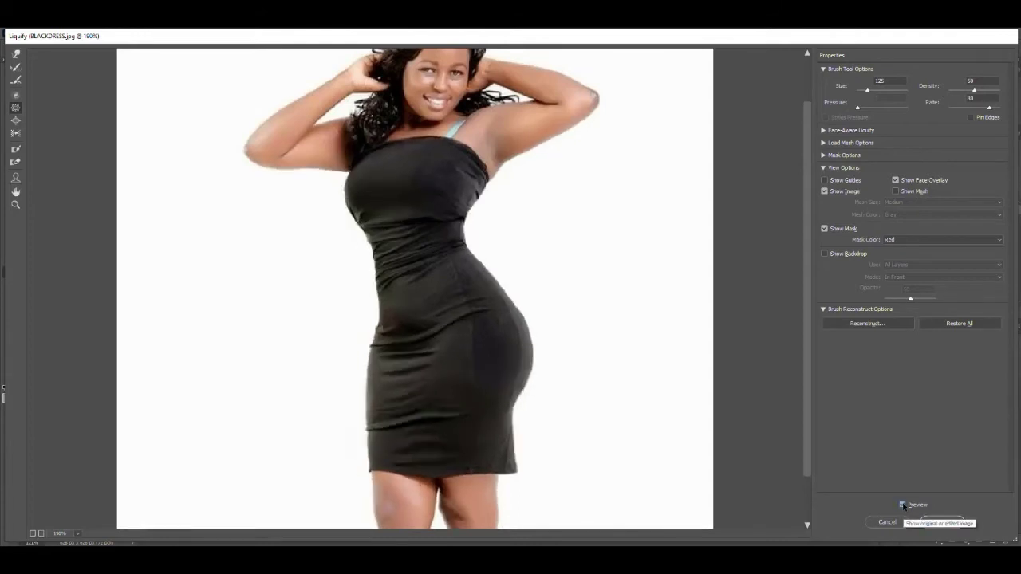
left_click(904, 506)
left_click(904, 506)
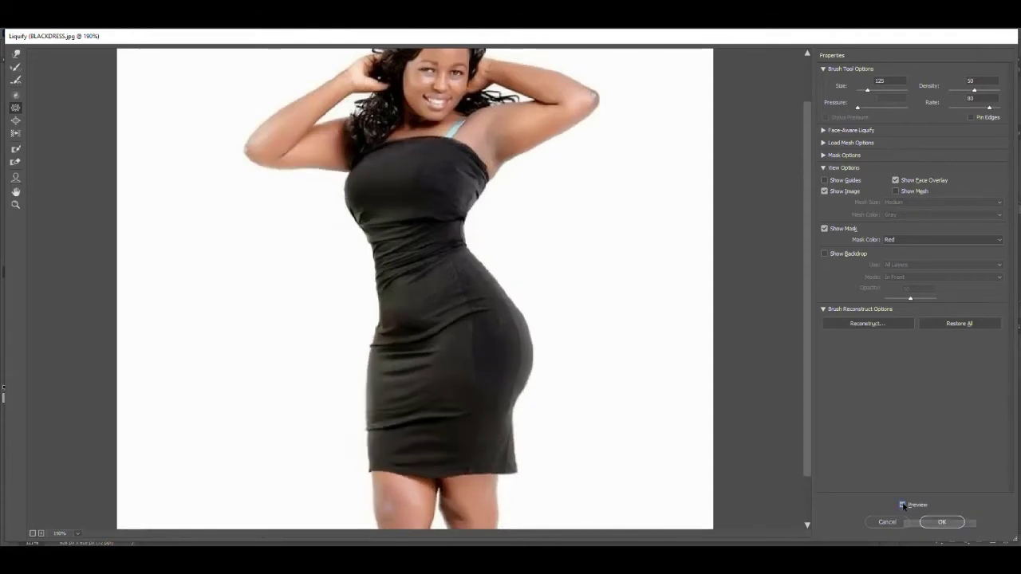
left_click(15, 120)
- Swell the bust outward with Bloat and slim the bulges under both upper arms
key("bracketright")
key("bracketright")
key("bracketright")
key("bracketright")
key("bracketright")
key("bracketright")
key("bracketright")
key("bracketright")
key("bracketright")
key("bracketright")
mouse_move(440, 168)
left_mouse_down()
mouse_move(436, 182)
mouse_move(372, 193)
left_mouse_up()
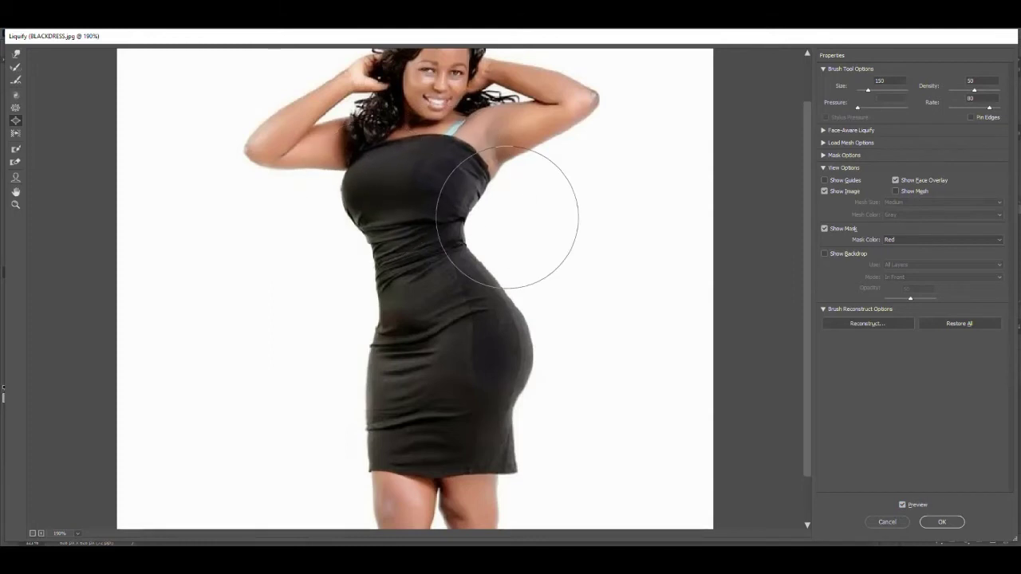
key("bracketleft")
key("bracketleft")
key("bracketleft")
key("bracketleft")
key("bracketleft")
key("bracketleft")
key("bracketleft")
key("bracketleft")
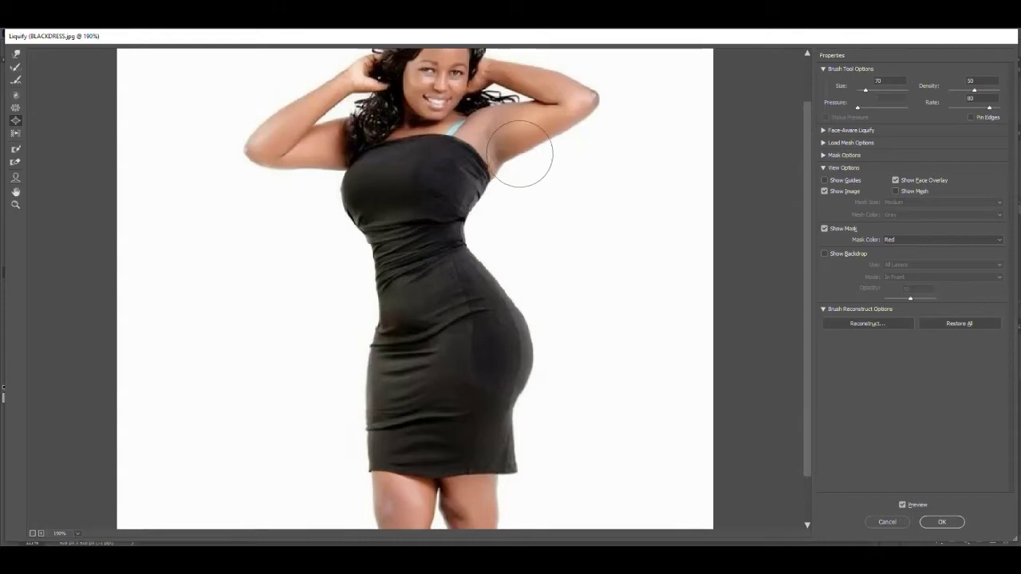
left_click_drag(521, 139, 568, 118)
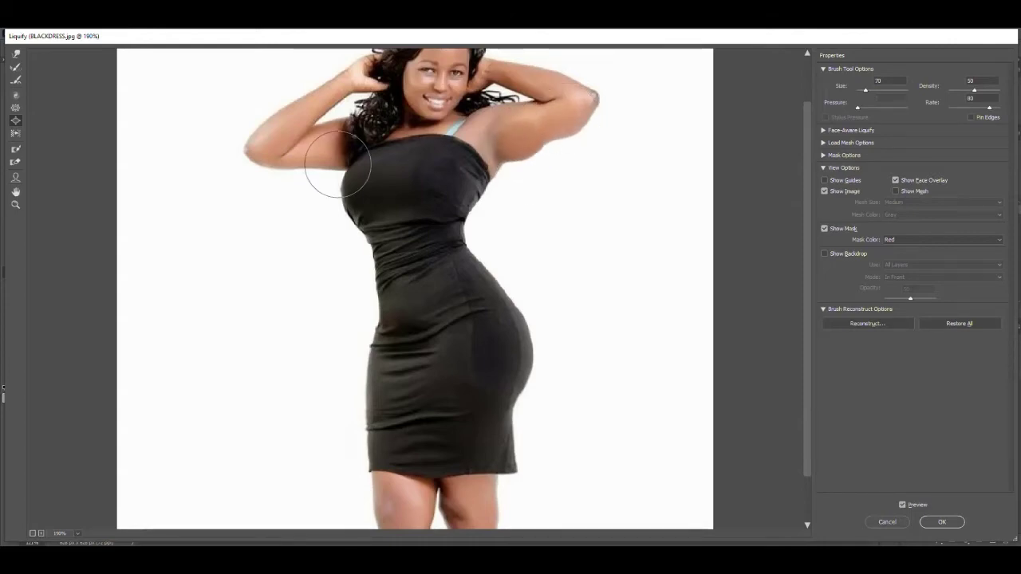
mouse_move(319, 162)
left_mouse_down()
mouse_move(320, 170)
mouse_move(307, 148)
left_mouse_up()
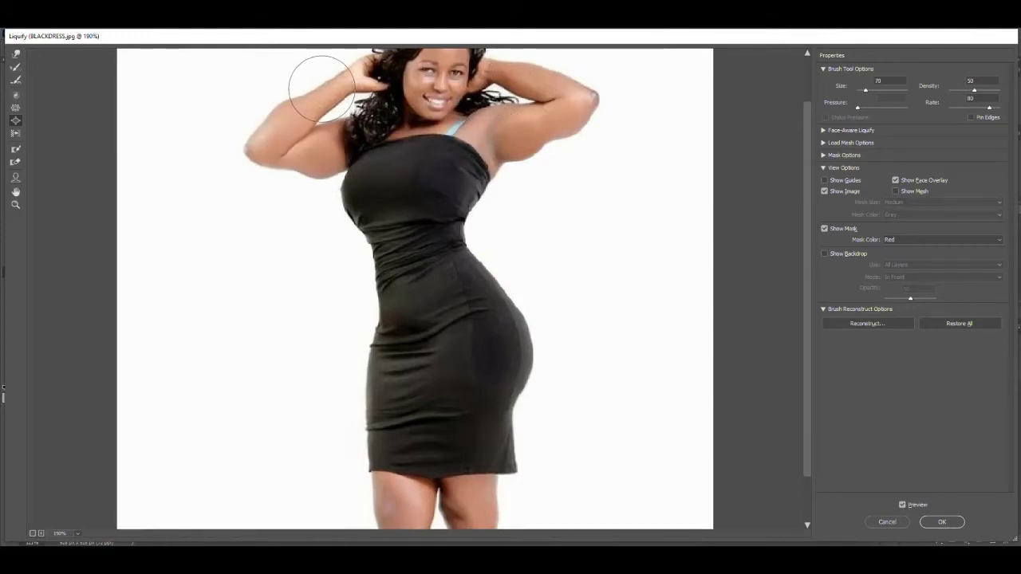
- Compare with the original, apply the Liquify edits, and switch to the janniston.jpg portrait
left_click(903, 506)
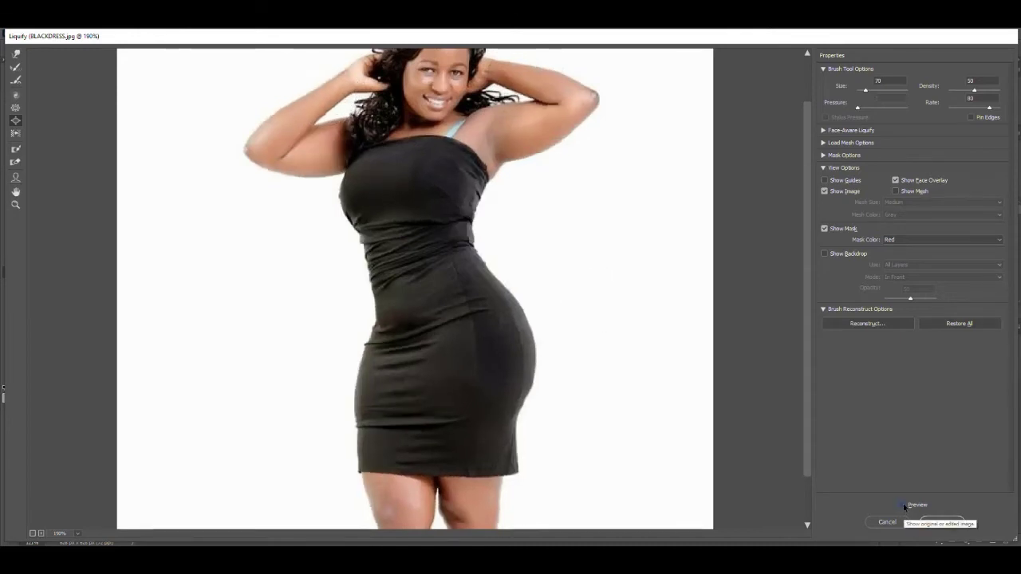
left_click(903, 505)
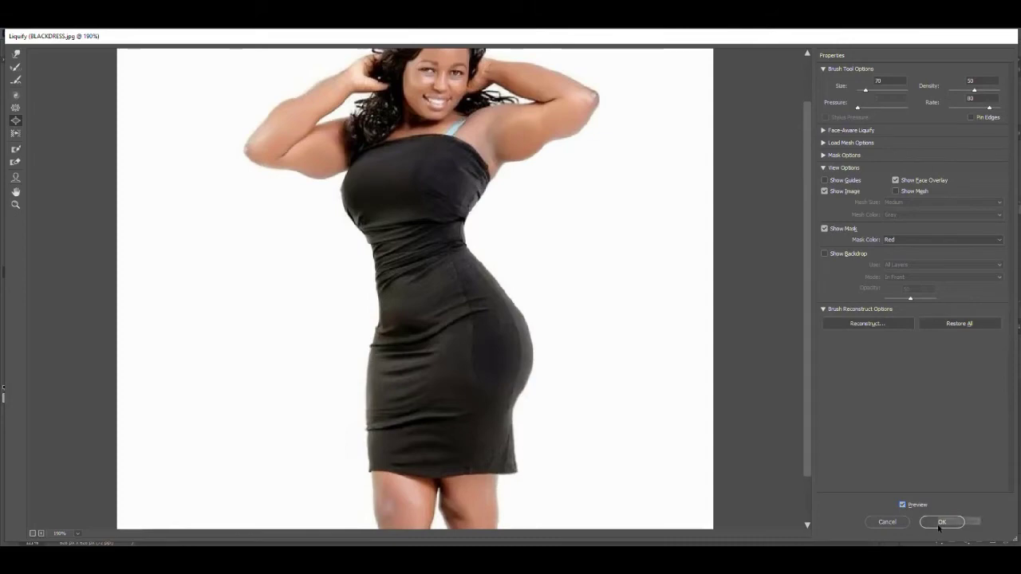
left_click(940, 523)
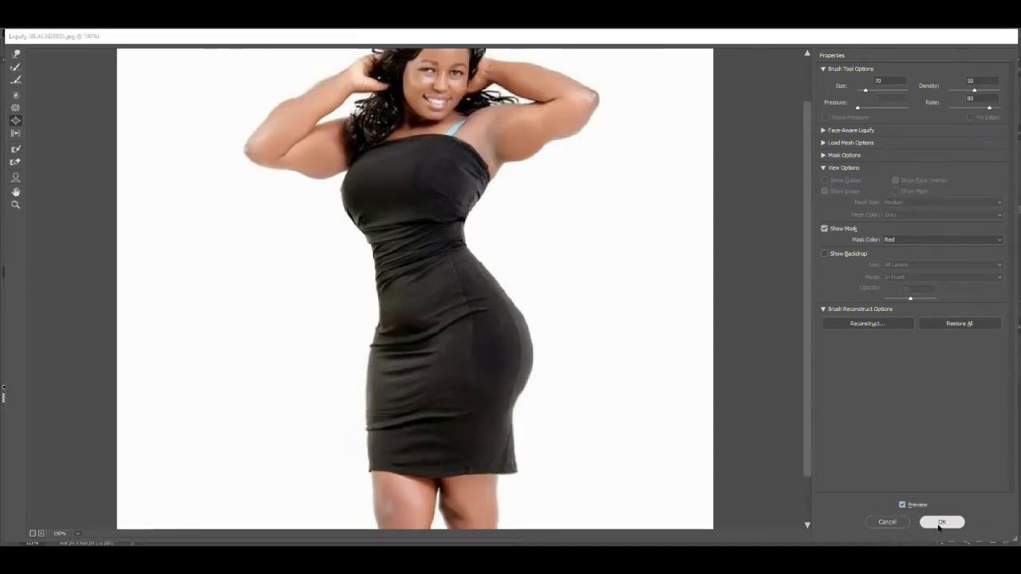
left_click(68, 63)
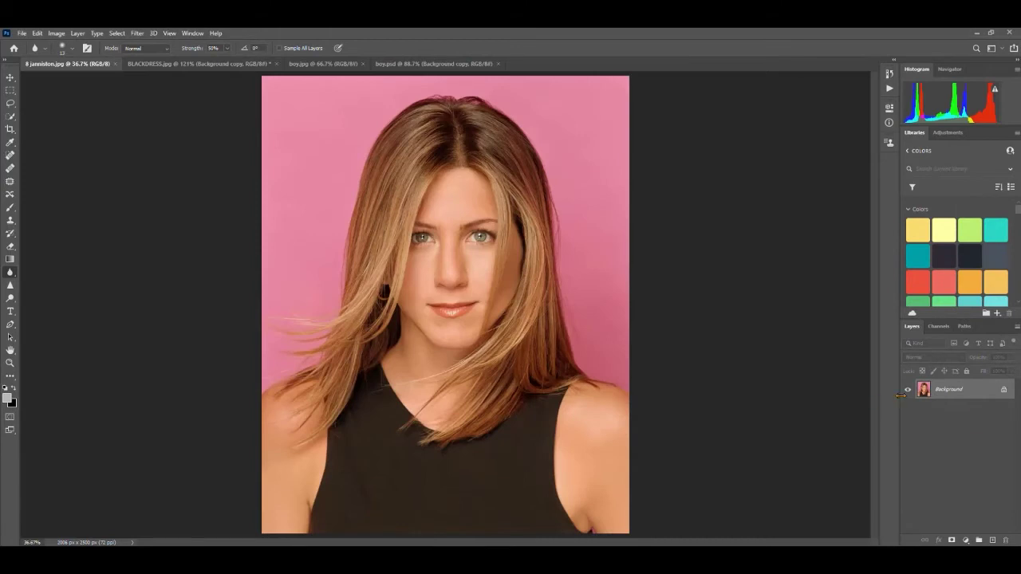
- Duplicate the portrait's Background layer, open Liquify with the Face tool, and expand Face-Aware Liquify
left_click_drag(968, 396, 991, 541)
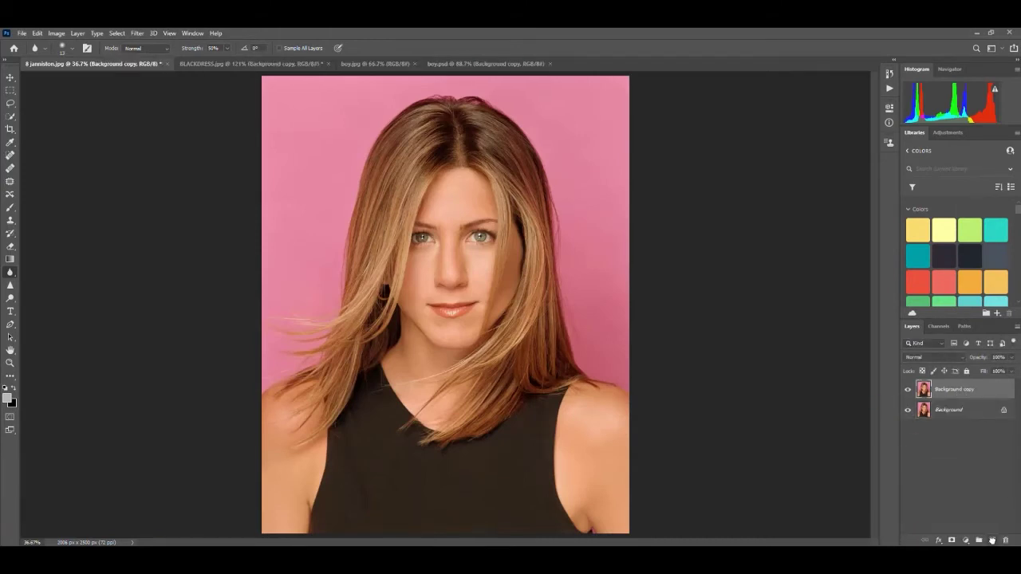
left_click(138, 33)
left_click(147, 113)
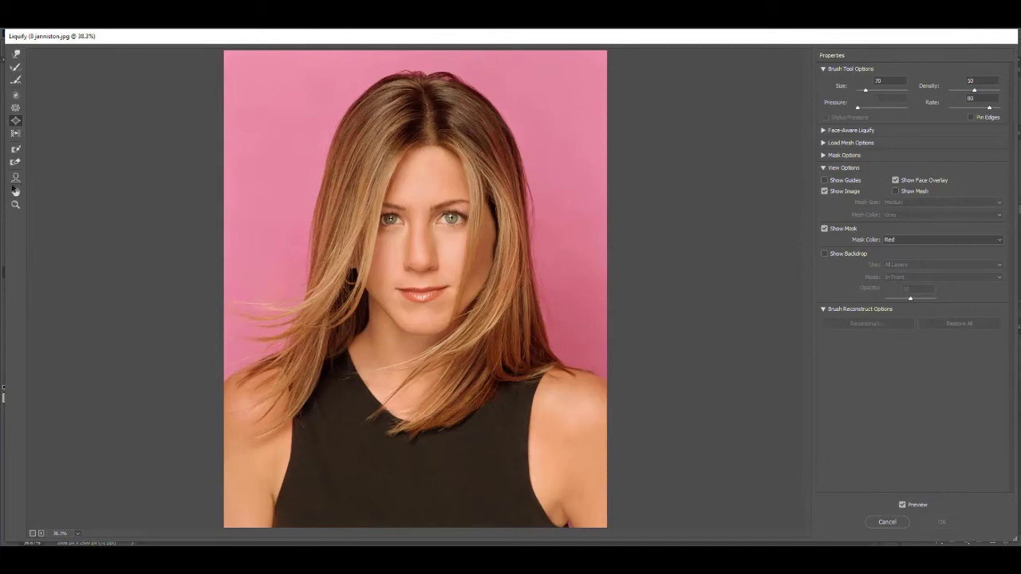
left_click(17, 178)
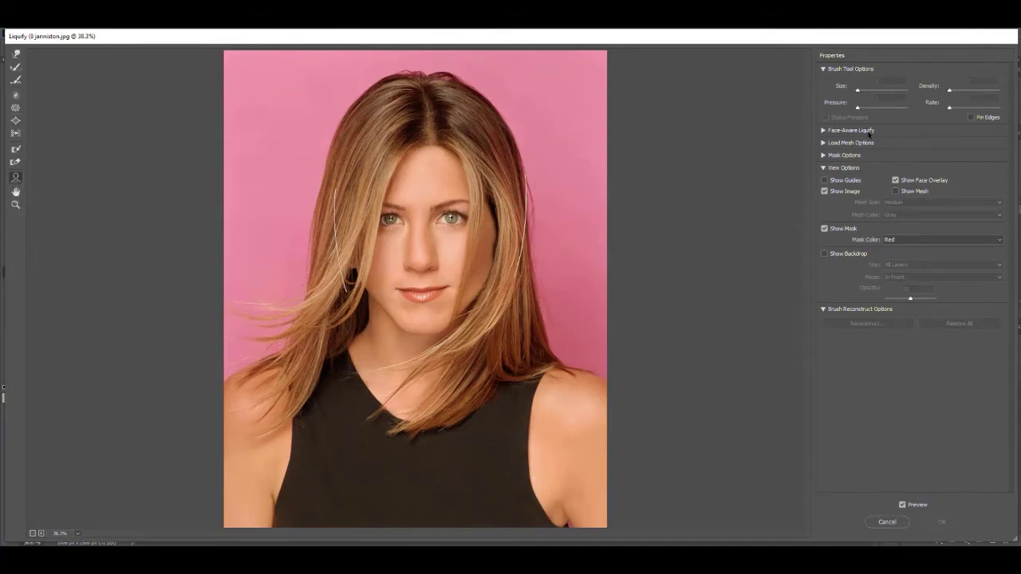
left_click(824, 130)
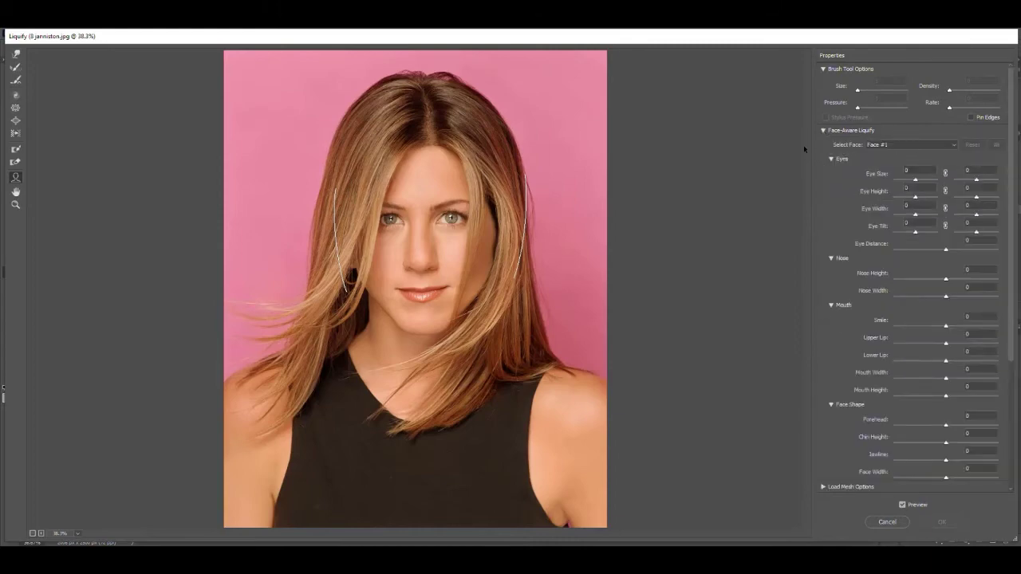
mouse_move(464, 183)
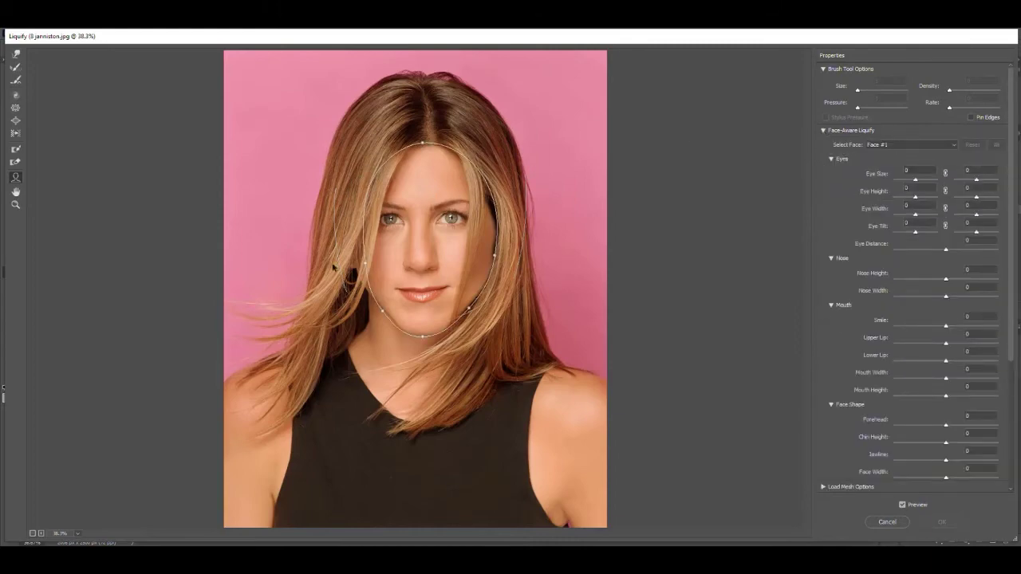
left_click(949, 146)
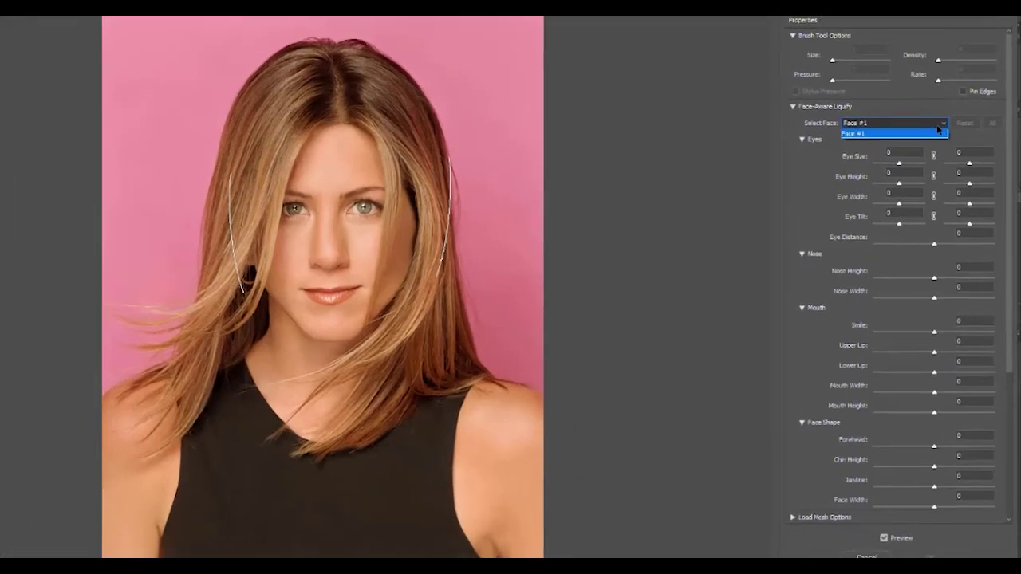
- Select Face #1, link Eye Size, and enlarge both eyes
left_click(949, 153)
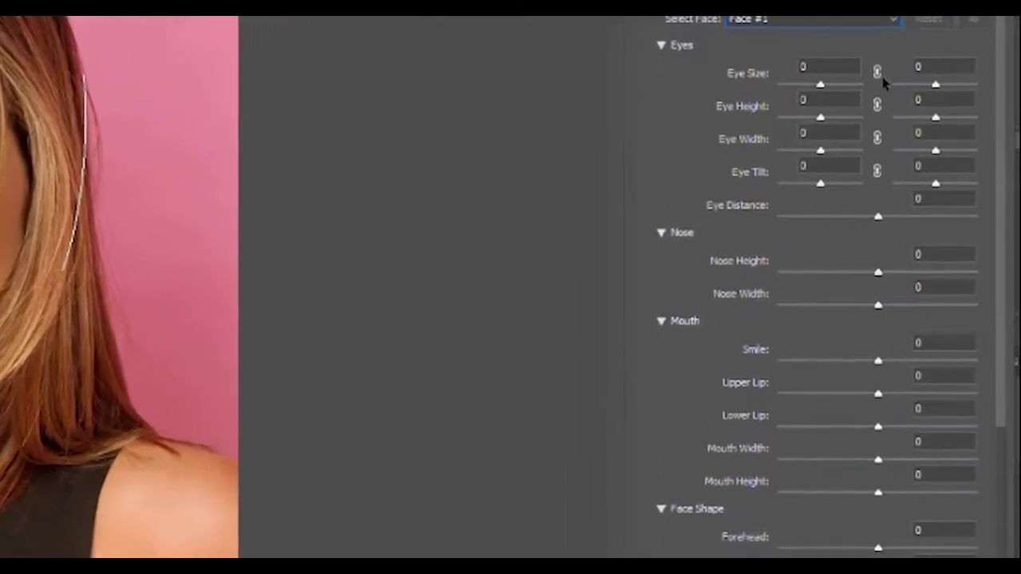
left_click(871, 62)
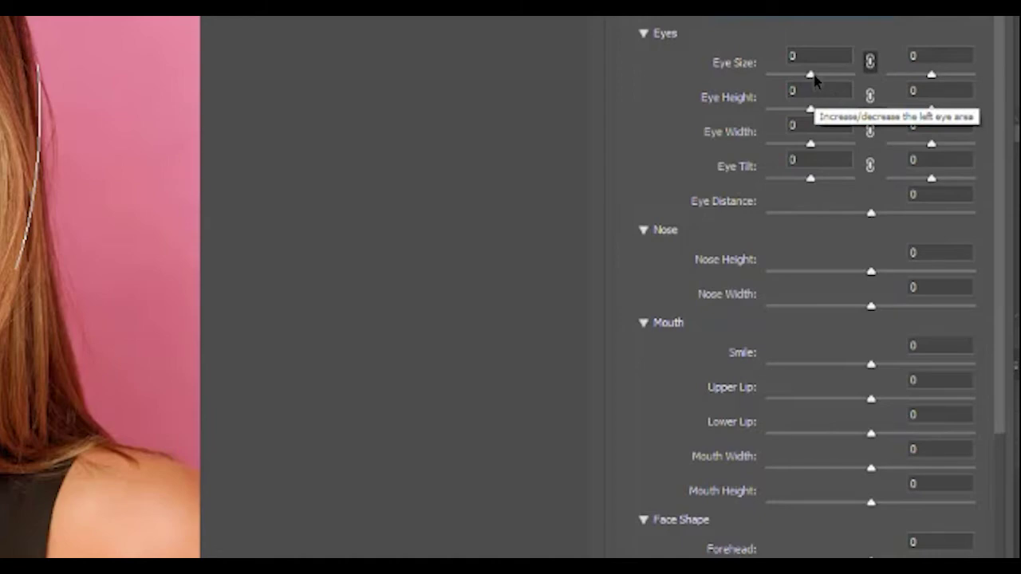
left_click_drag(814, 75, 839, 79)
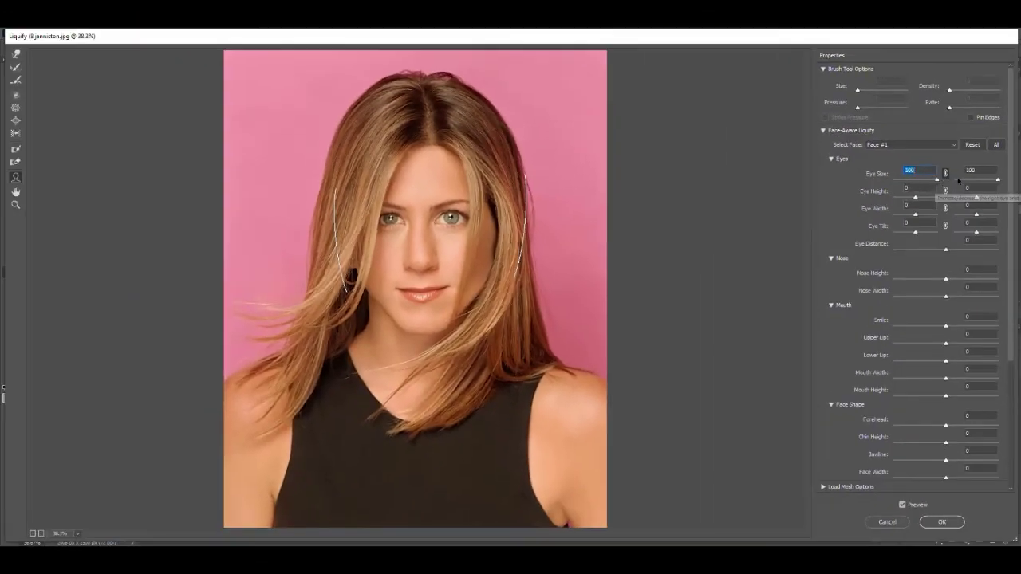
mouse_move(394, 225)
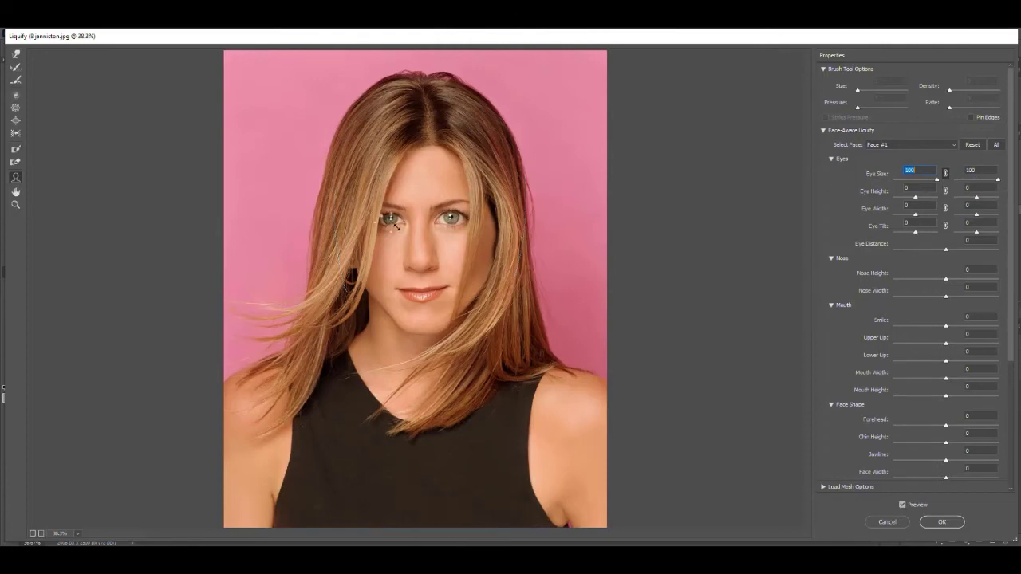
left_click_drag(460, 225, 486, 229)
- Set left Eye Size to 100, lower the right to 36, and adjust Eye Height
left_click(918, 170)
type("100")
key("Return")
key("Tab")
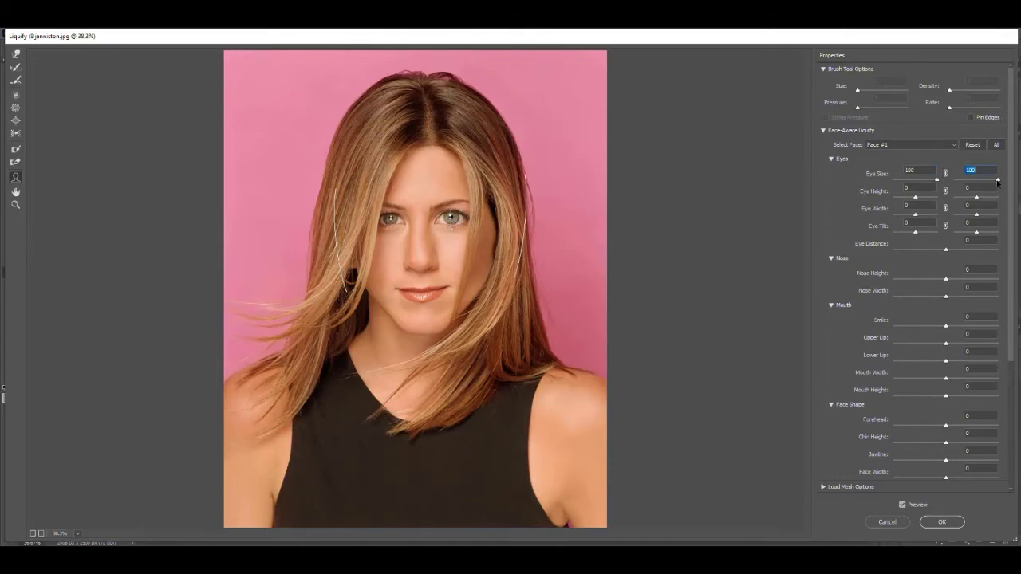
left_click_drag(995, 181, 988, 182)
left_click(903, 506)
left_click(903, 506)
mouse_move(917, 199)
left_mouse_down()
mouse_move(882, 203)
mouse_move(927, 197)
left_mouse_up()
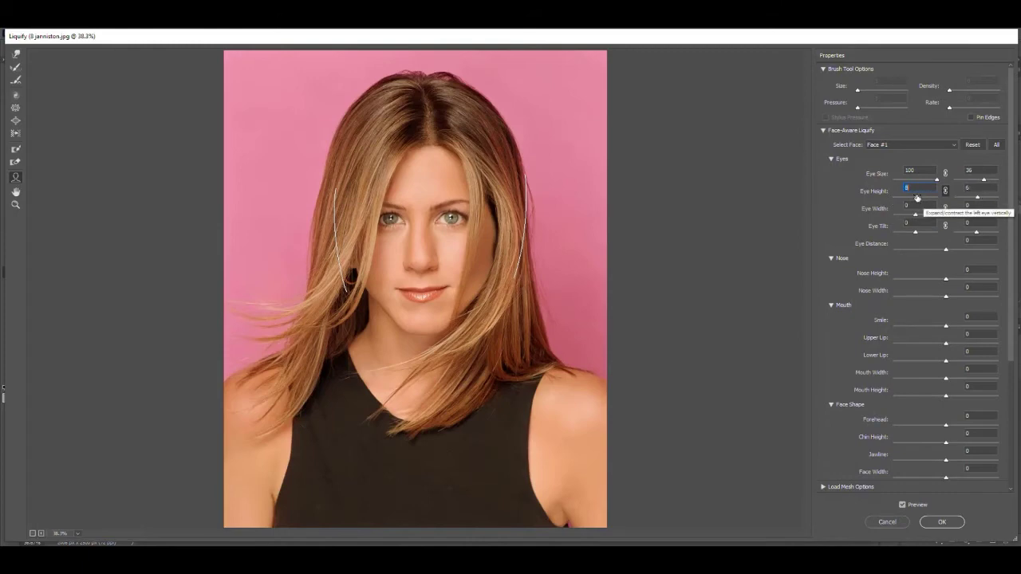
- Set Eye Width and Eye Tilt to 100
left_click(915, 216)
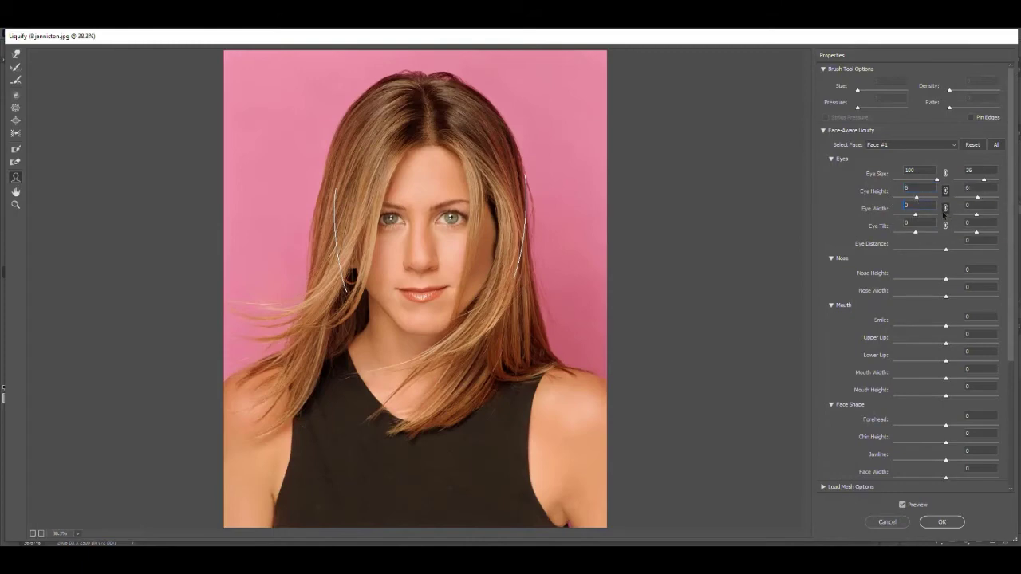
left_click_drag(916, 216, 961, 216)
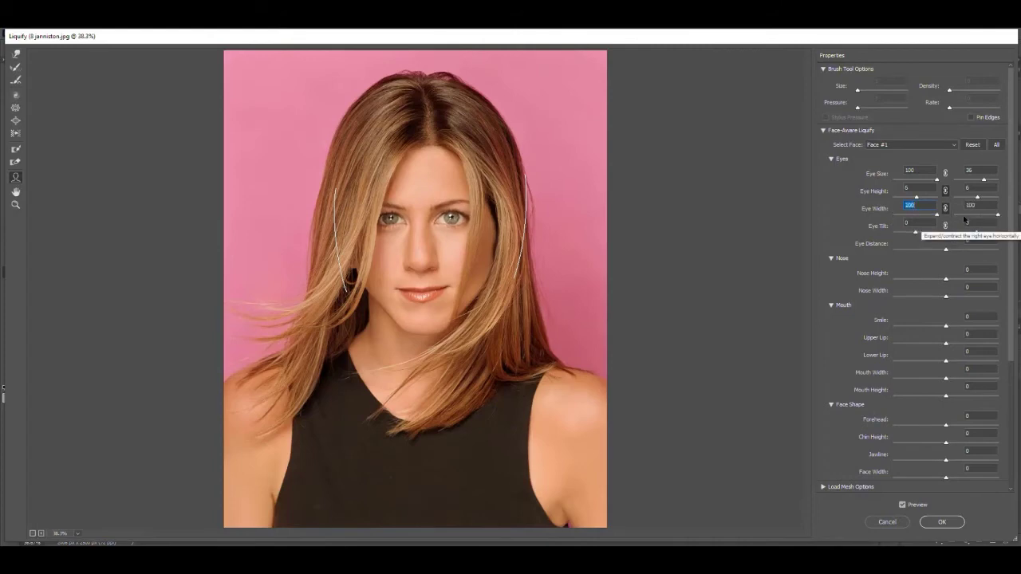
left_click_drag(915, 232, 956, 224)
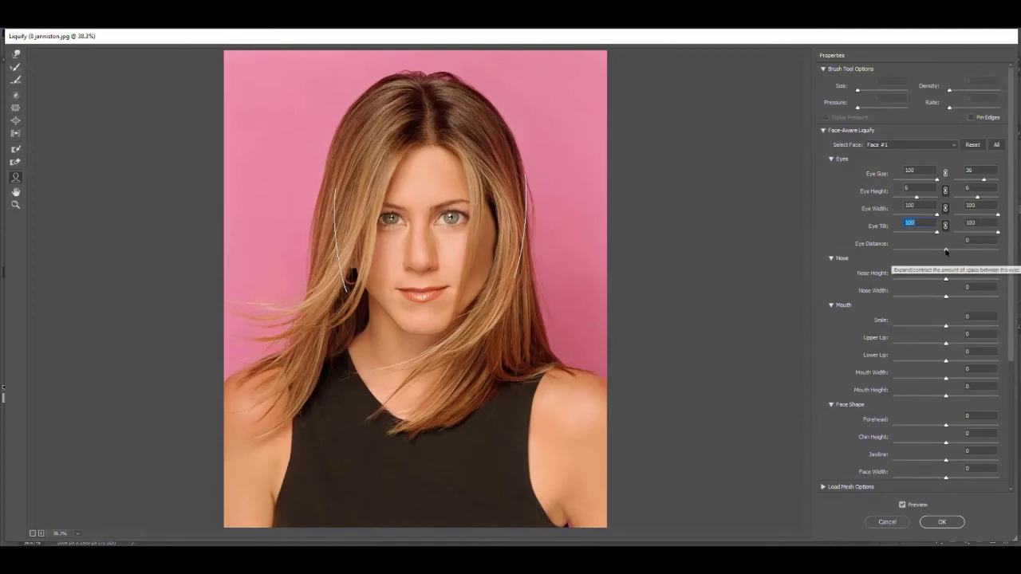
- Try several Eye Distance values, settling at 100, and lower Nose Height
left_click(947, 252)
left_click_drag(959, 251, 1013, 247)
type("0")
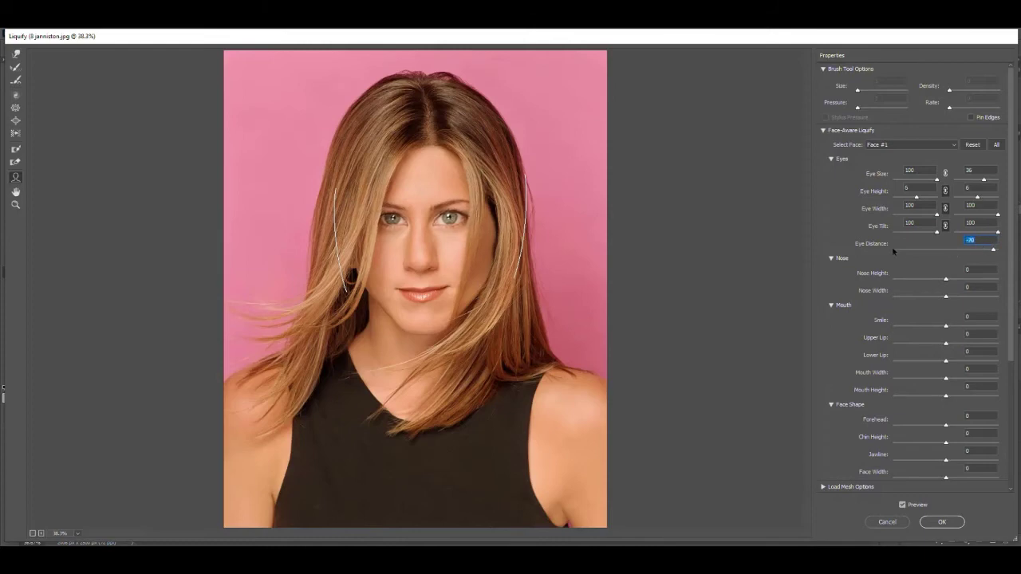
left_click(889, 250)
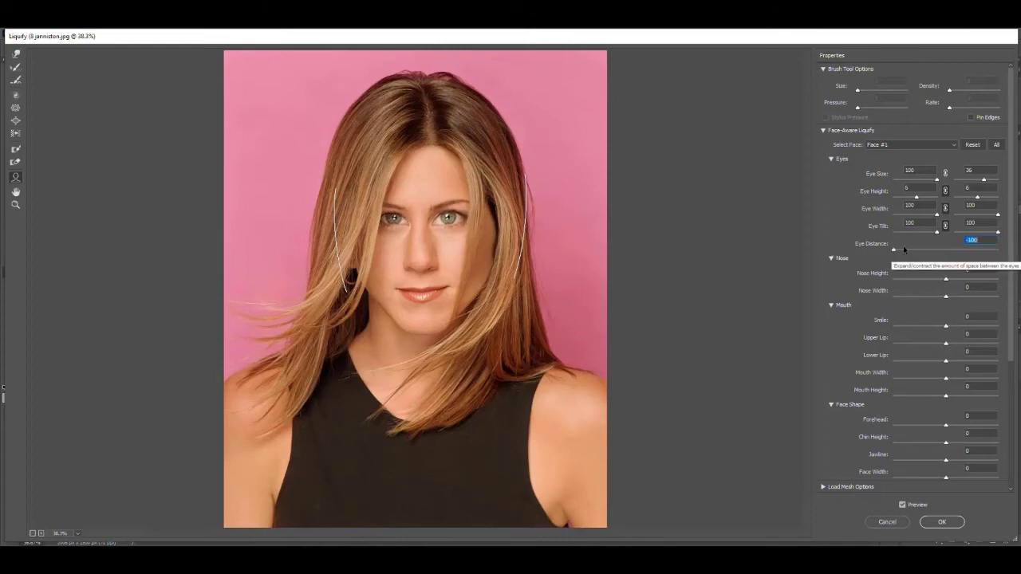
left_click(963, 250)
left_click(998, 250)
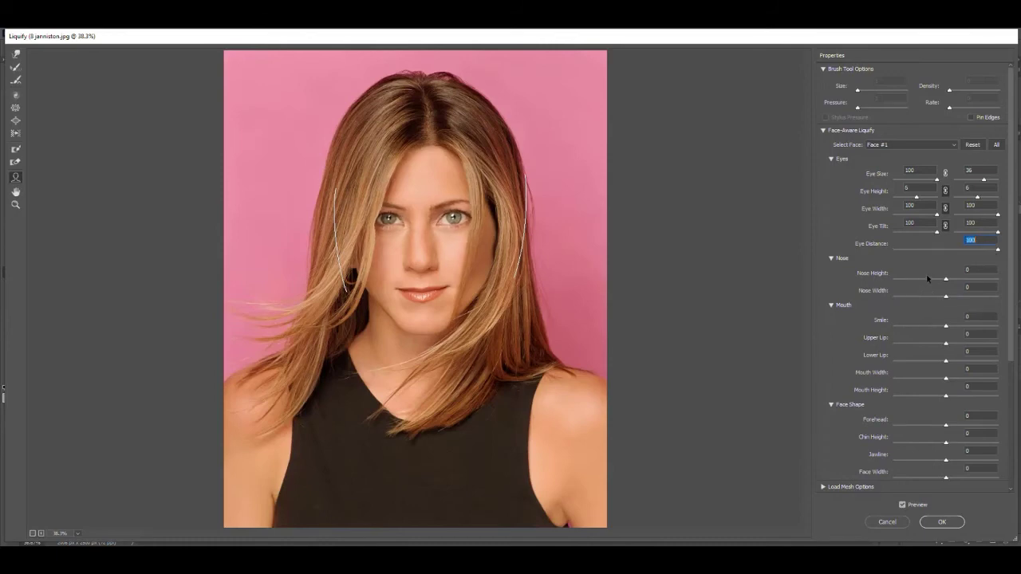
left_click_drag(946, 280, 903, 278)
- Try extreme nose values, settling on Nose Height -22 and Nose Width -11
left_click(1001, 279)
left_click(935, 278)
left_click(1002, 296)
left_click(892, 297)
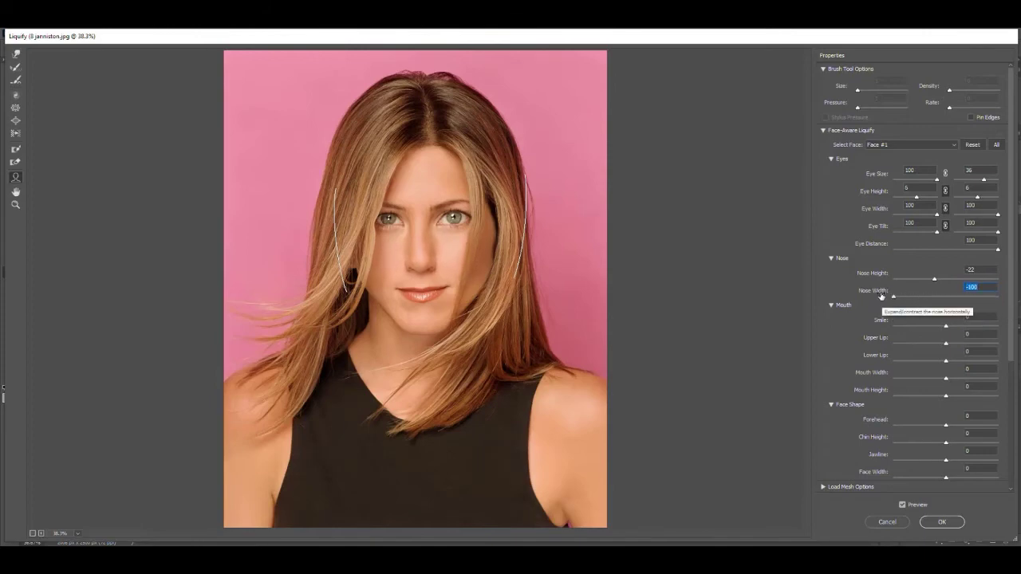
left_click(944, 298)
left_click(937, 299)
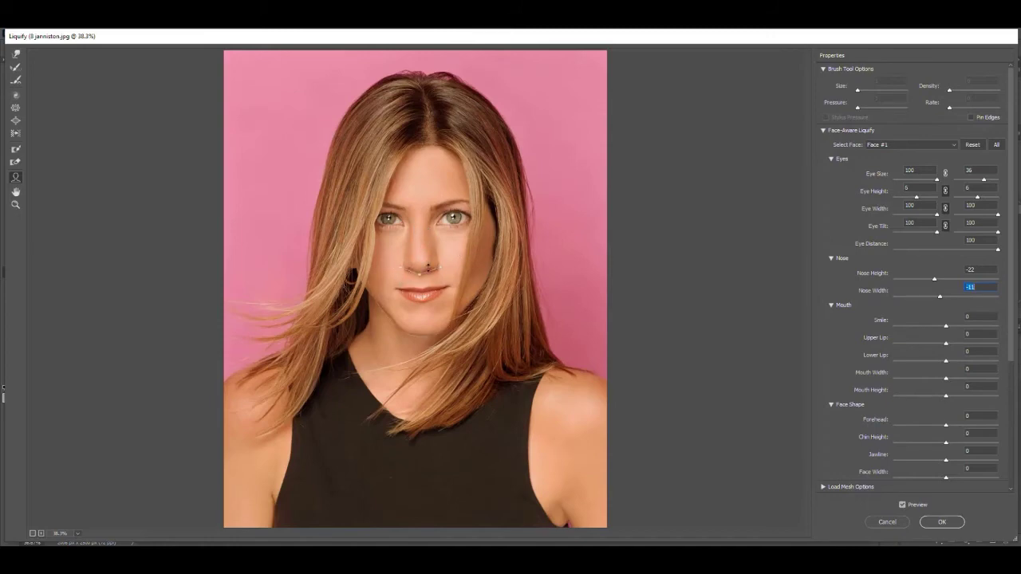
- Pick Forward Warp, raise its brush size to 175, and compare the edited face with the original
left_click(17, 56)
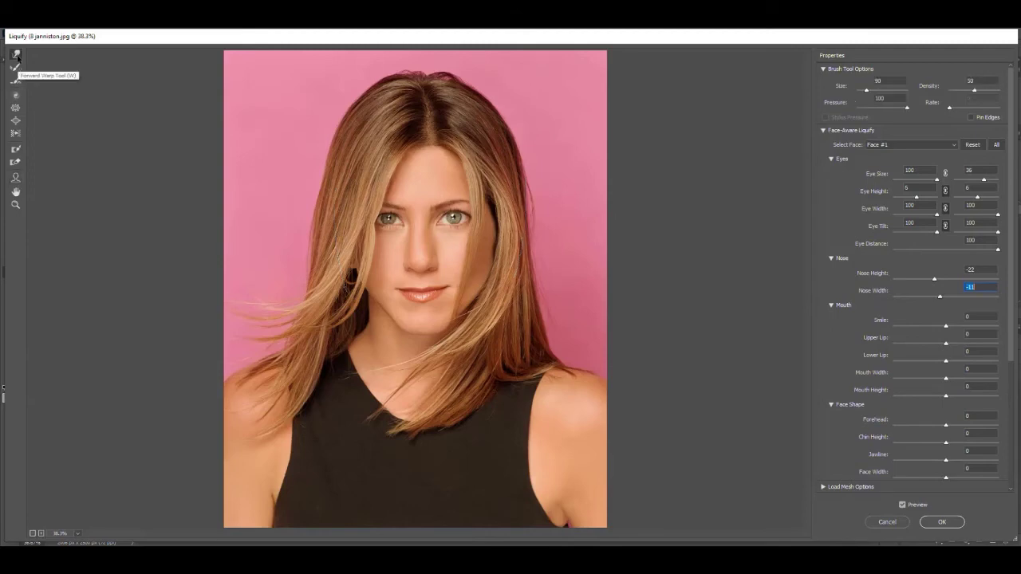
key("bracketright")
key("bracketright")
key("bracketright")
key("bracketright")
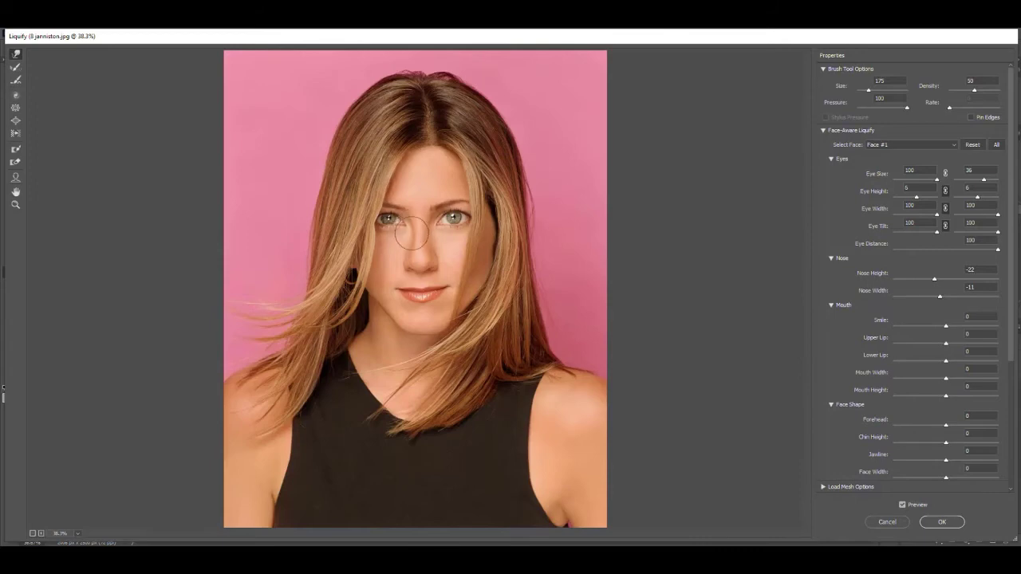
left_click(901, 505)
left_click(901, 505)
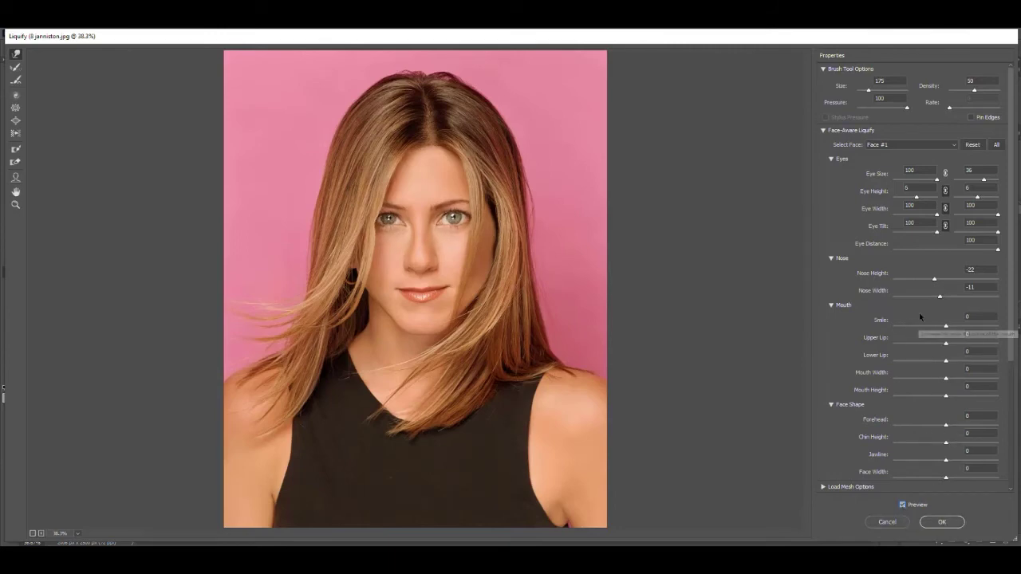
- Set Upper Lip to 100 and Smile to 40 after trying extremes, then compare with Preview
left_click(947, 345)
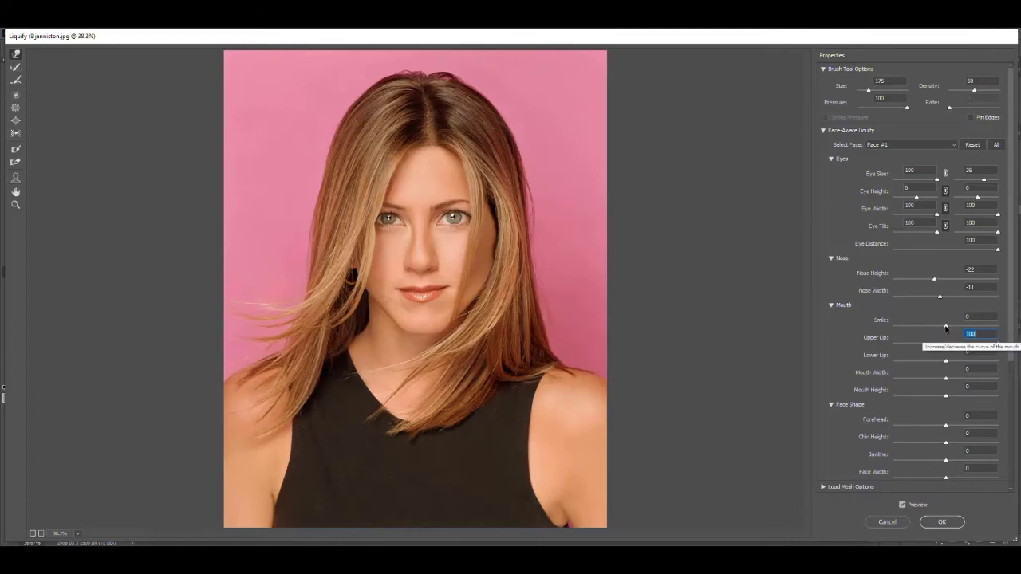
left_click_drag(946, 327, 998, 326)
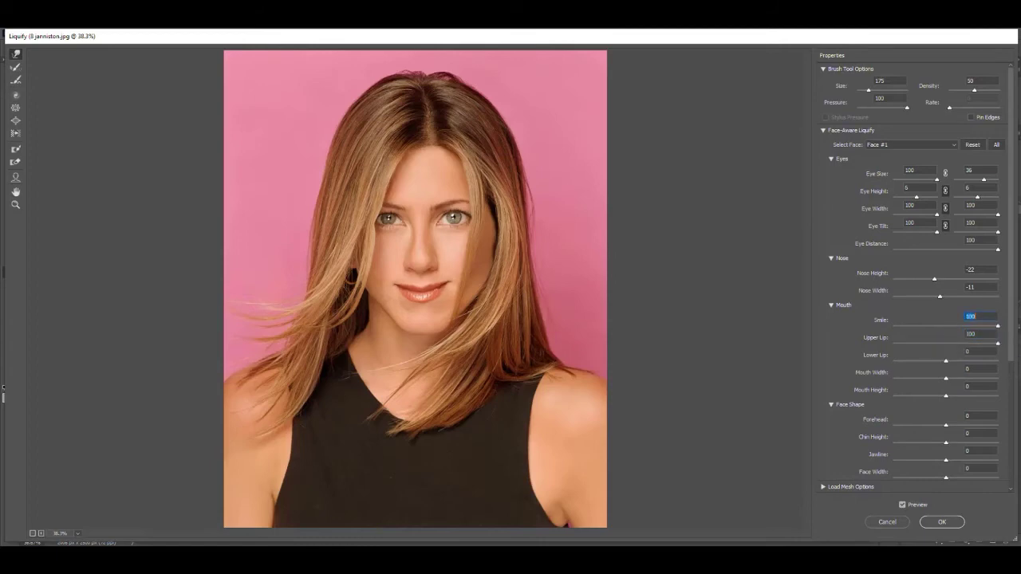
type("-100")
key("Return")
left_click_drag(893, 327, 941, 329)
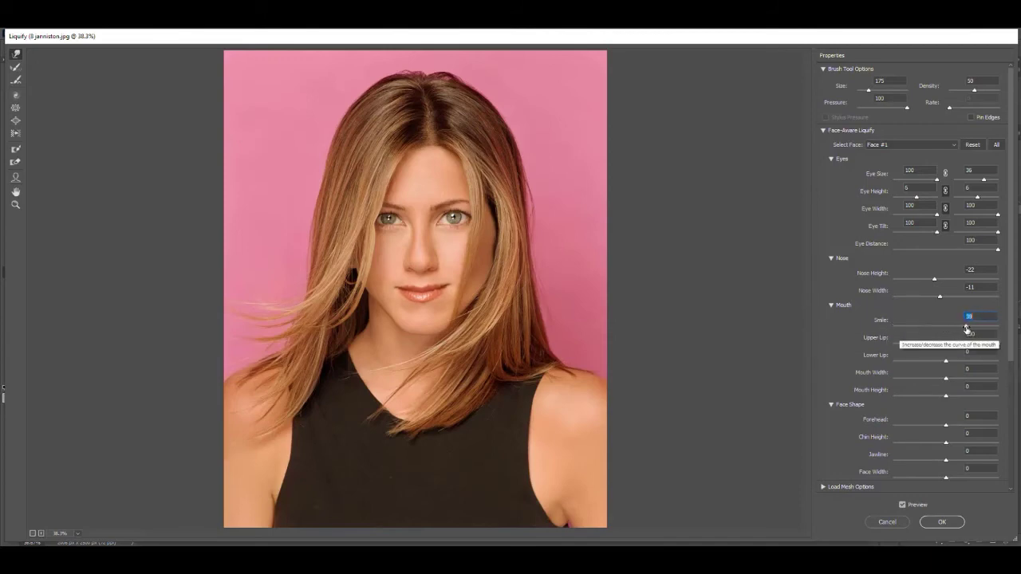
left_click(903, 506)
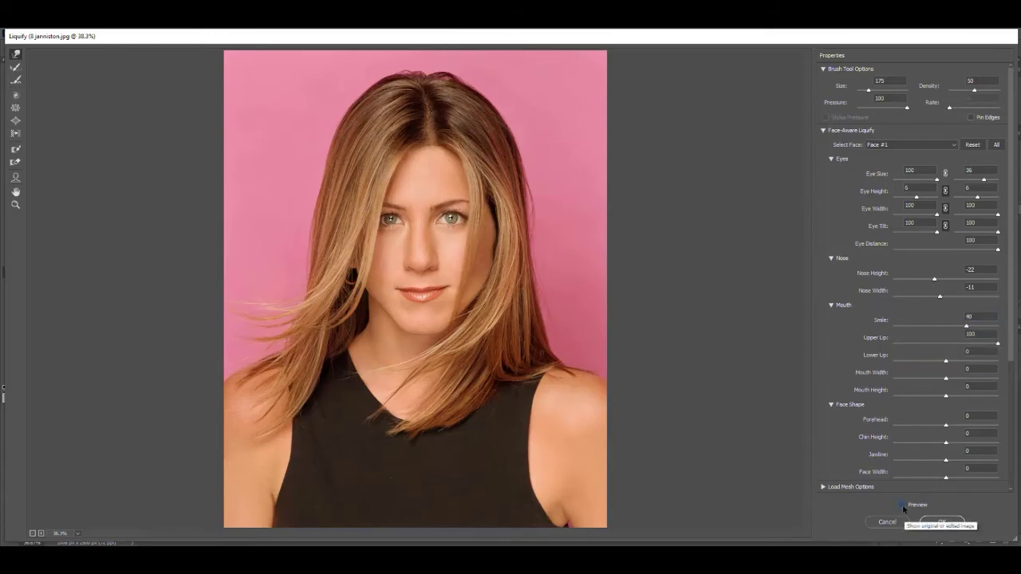
- Set Forehead to 35 and Jawline to -33, then commit the Liquify edits
left_click(903, 505)
scroll(898, 438, "down", 2)
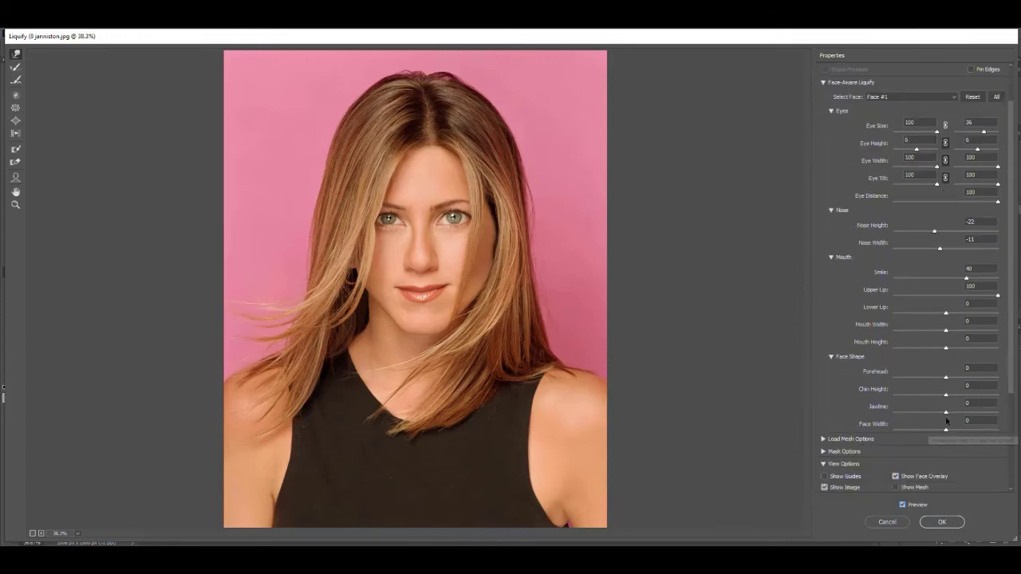
mouse_move(946, 379)
left_mouse_down()
mouse_move(1006, 377)
mouse_move(966, 381)
left_mouse_up()
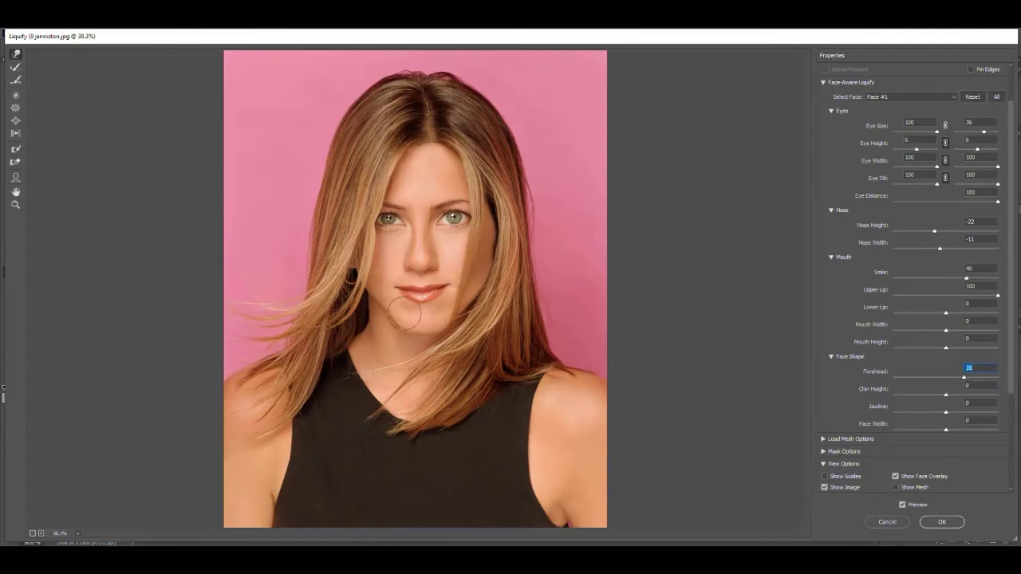
left_click_drag(947, 412, 871, 412)
left_click_drag(902, 412, 928, 413)
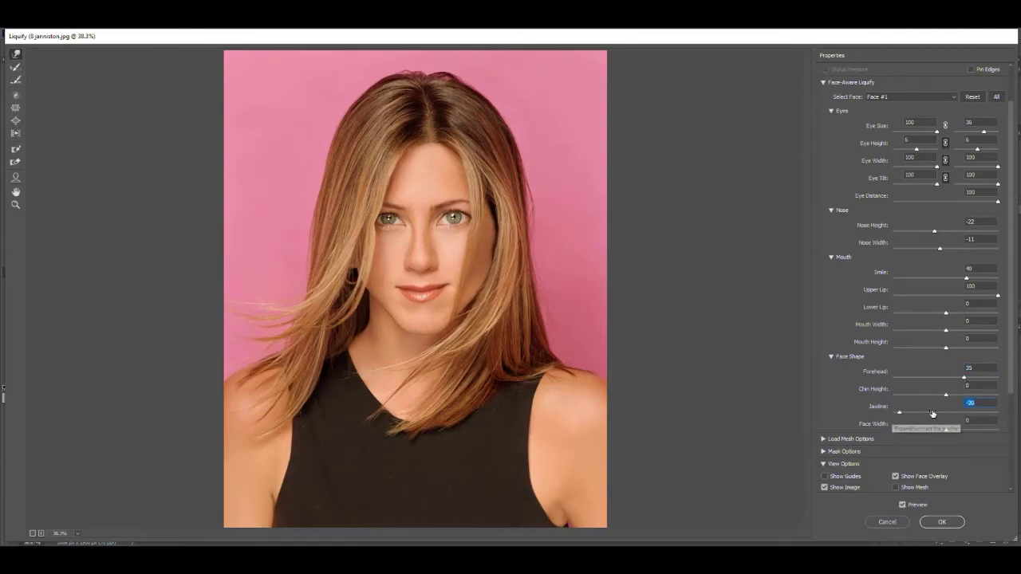
scroll(970, 405, "down", 3)
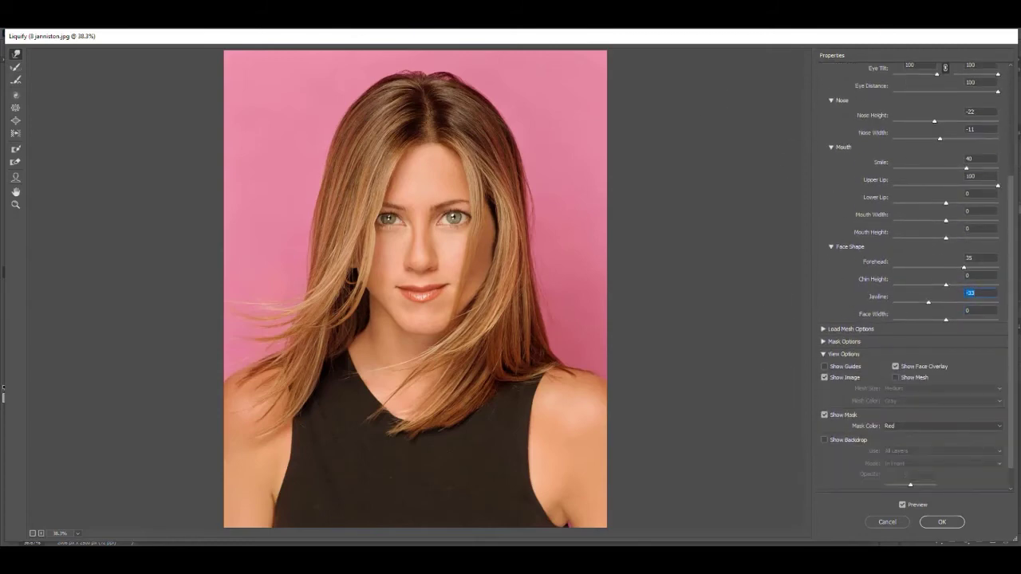
left_click(939, 523)
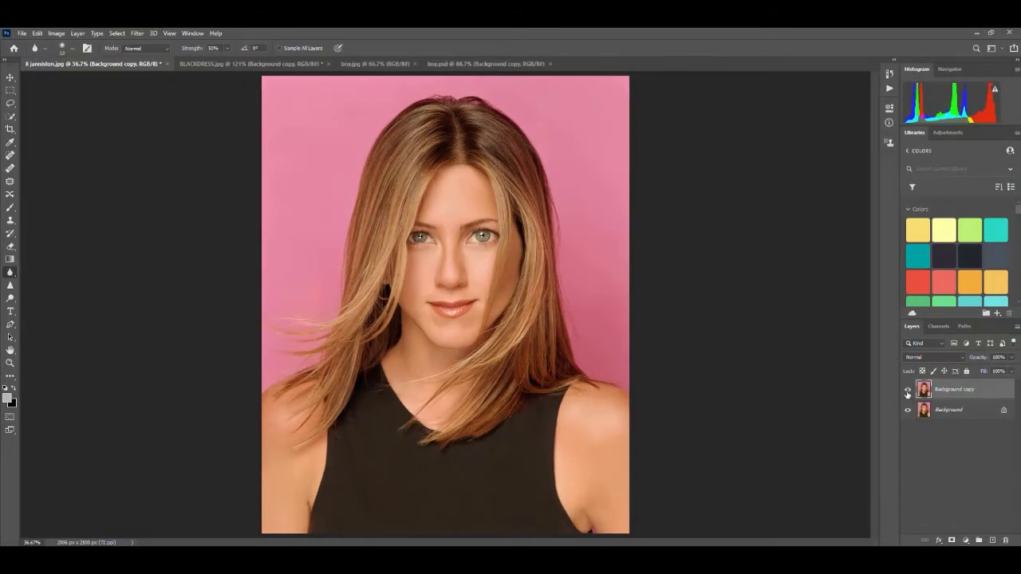
- Compare the portrait with the Background copy layer hidden, then switch through boy.psd to boy.jpg
left_click(907, 390)
left_click(907, 390)
left_click(485, 63)
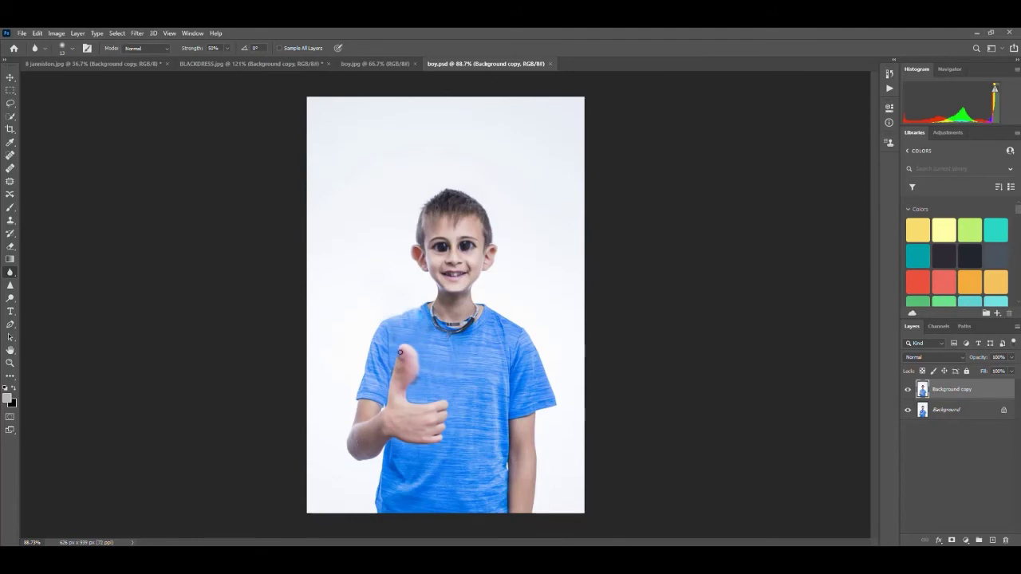
left_click(375, 64)
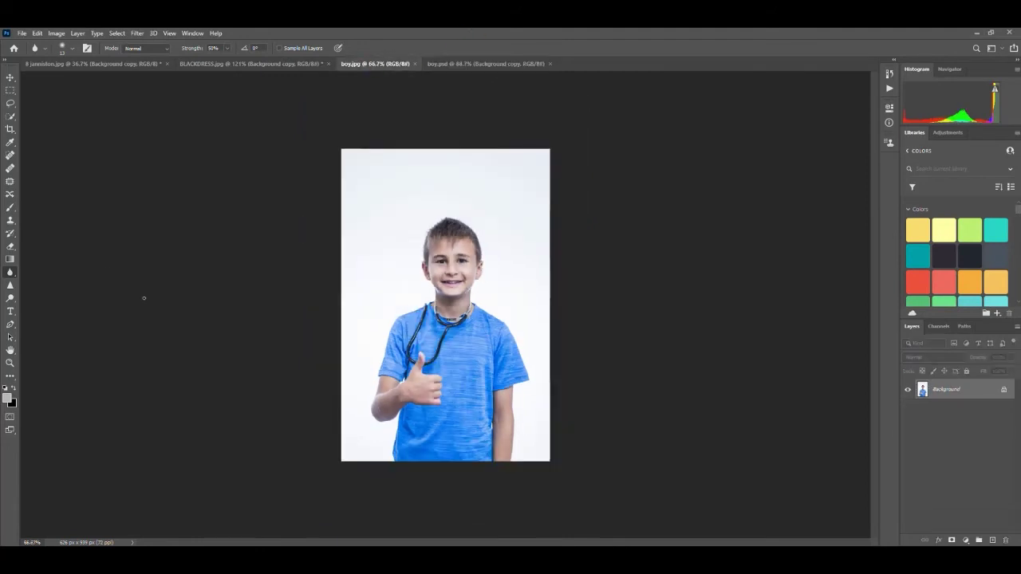
- Quick-select the boy's thumbs-up hand, copy it onto Layer 1, and hide the Background layer
left_click(11, 116)
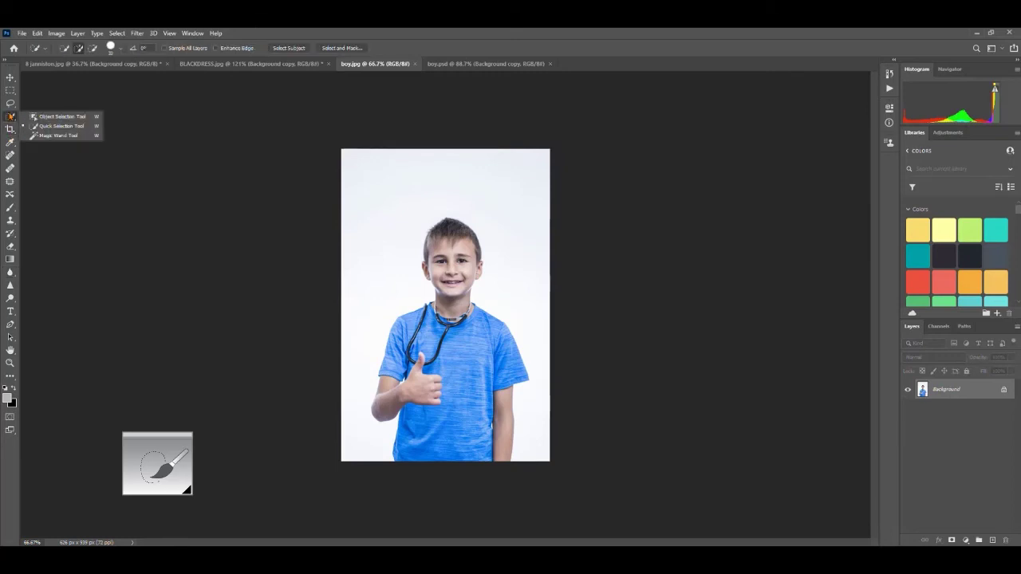
left_click(50, 126)
left_click_drag(420, 377, 401, 412)
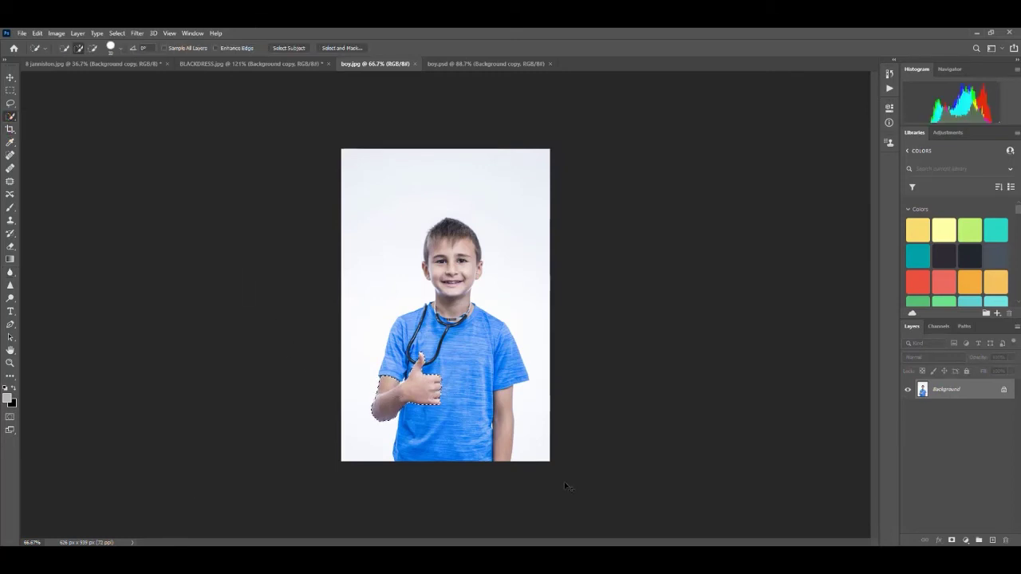
key("ctrl+c")
key("ctrl+v")
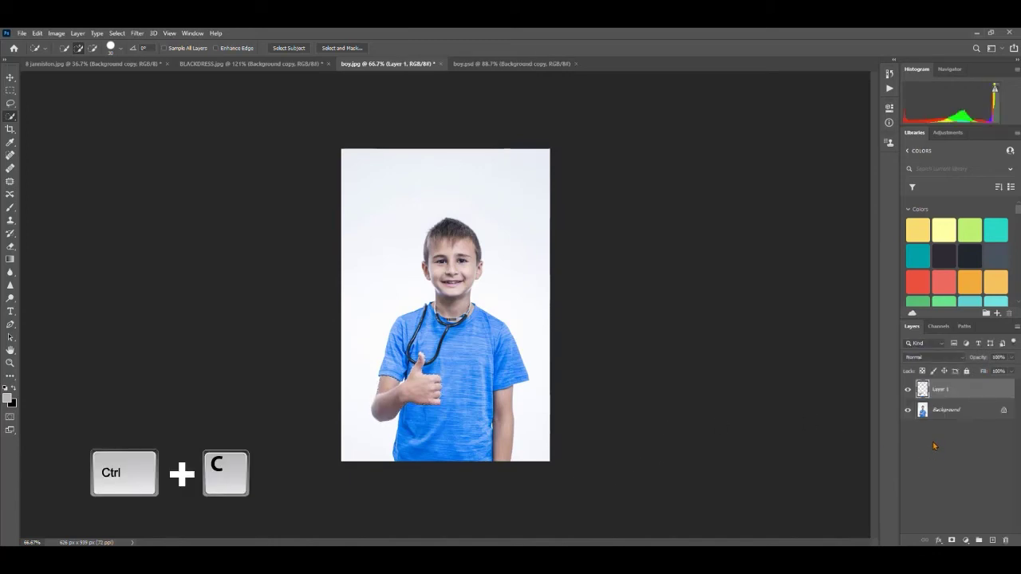
left_click(907, 411)
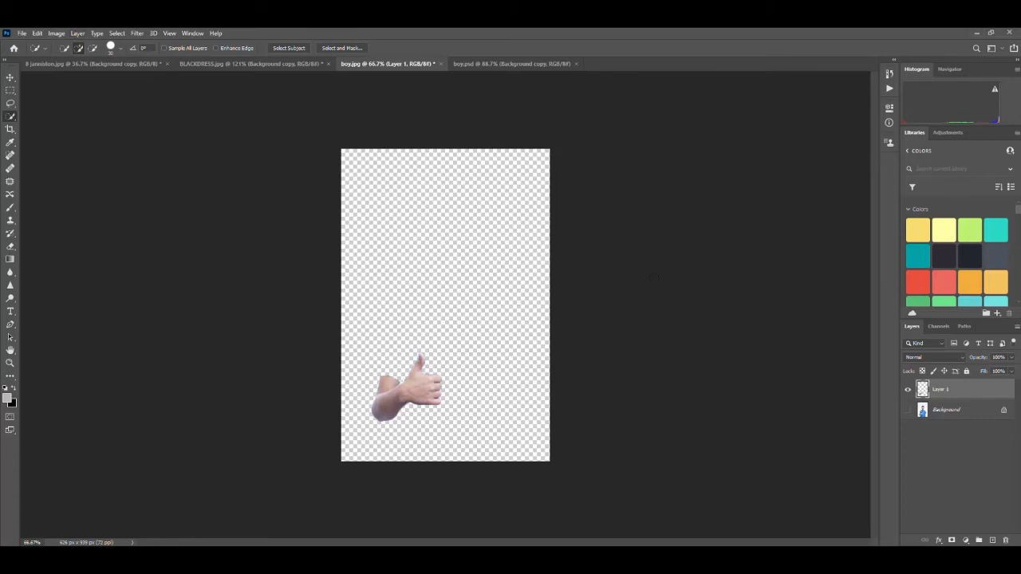
left_click(136, 33)
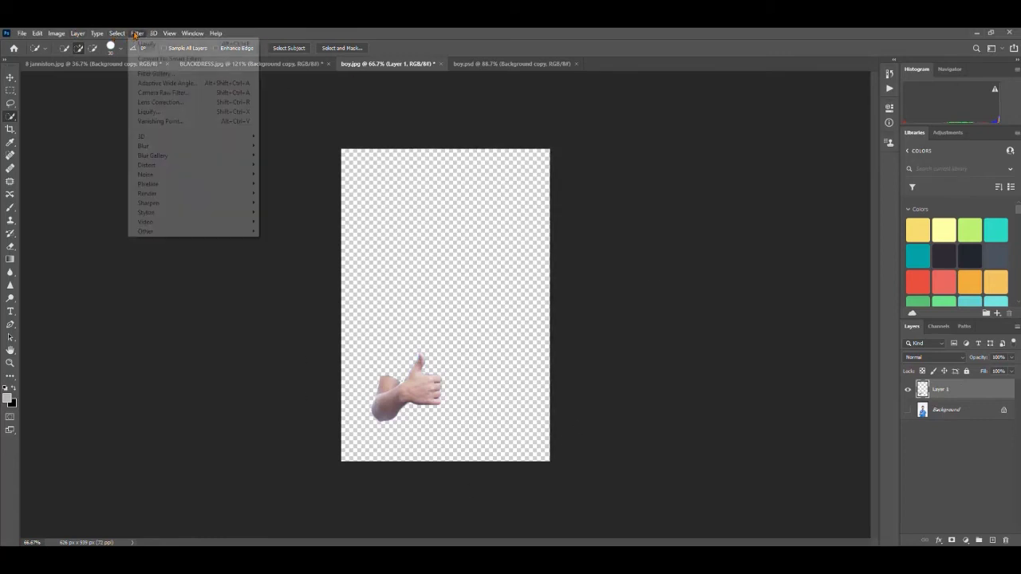
- In Liquify, bloat the hand and stretch the thumb upward with Forward Warp, then apply
left_click(148, 111)
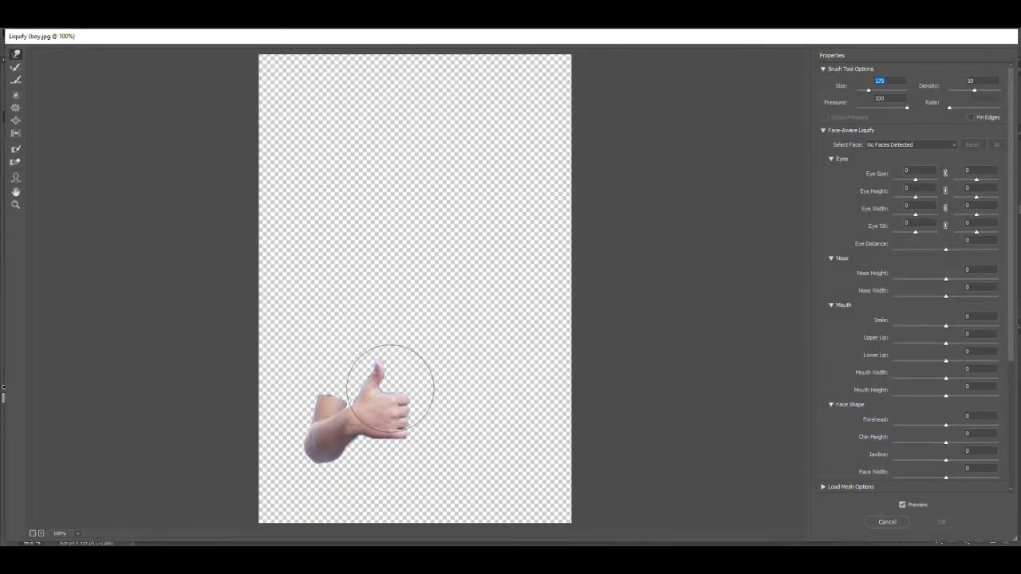
left_click(15, 121)
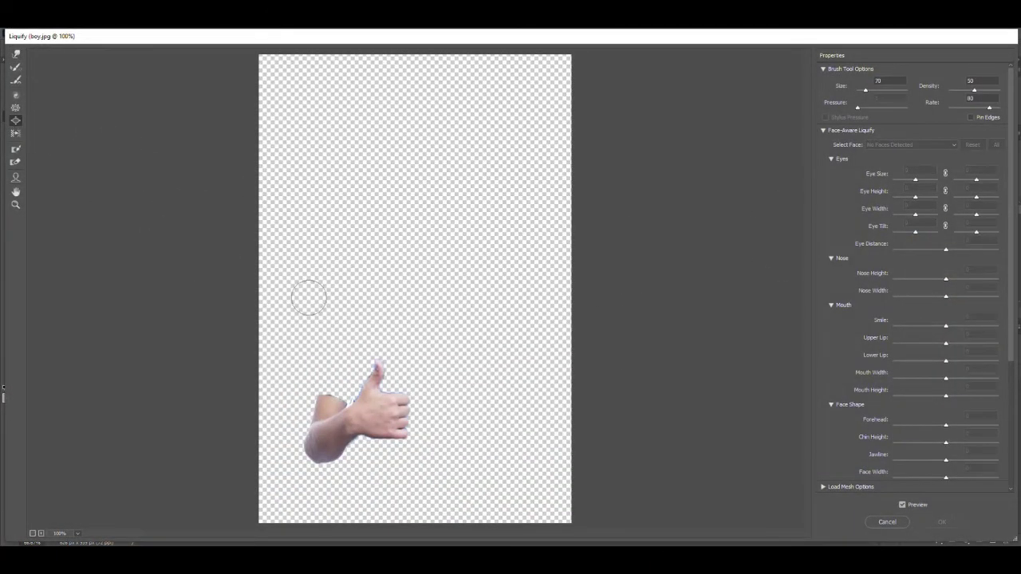
key("bracketright")
key("bracketright")
key("bracketright")
key("bracketright")
key("bracketright")
key("bracketright")
key("bracketright")
key("bracketright")
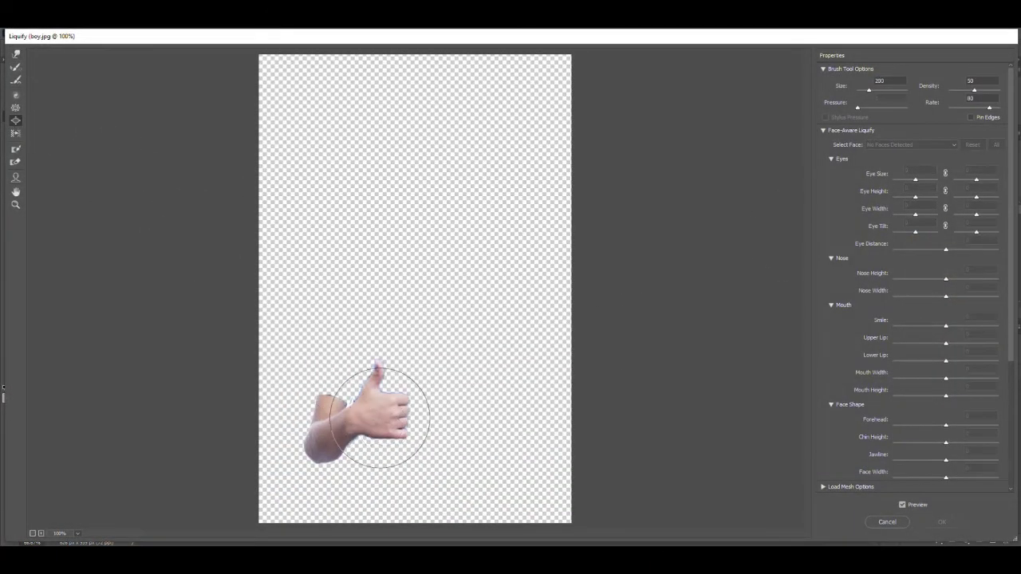
left_click_drag(382, 402, 375, 391)
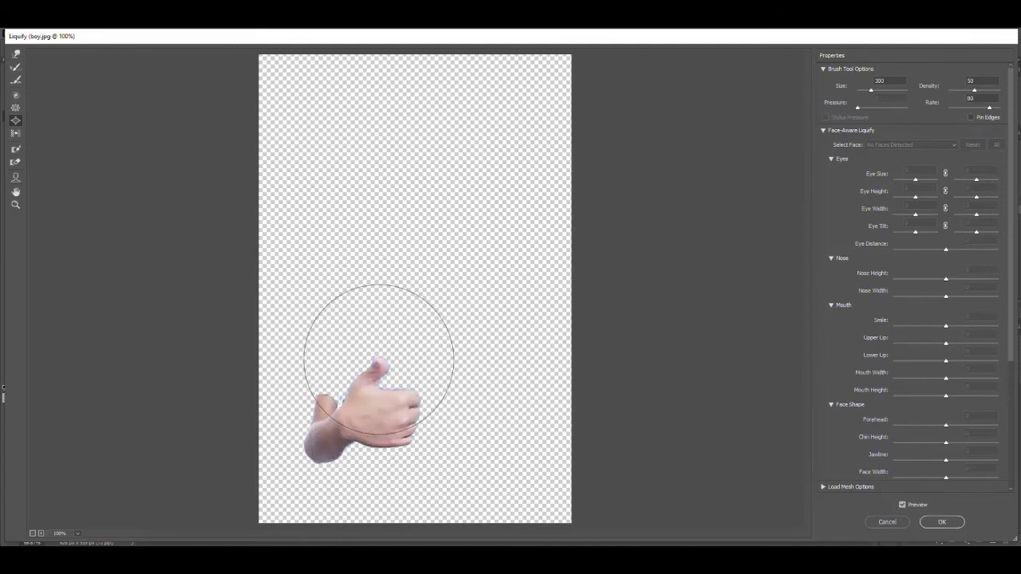
left_click(15, 53)
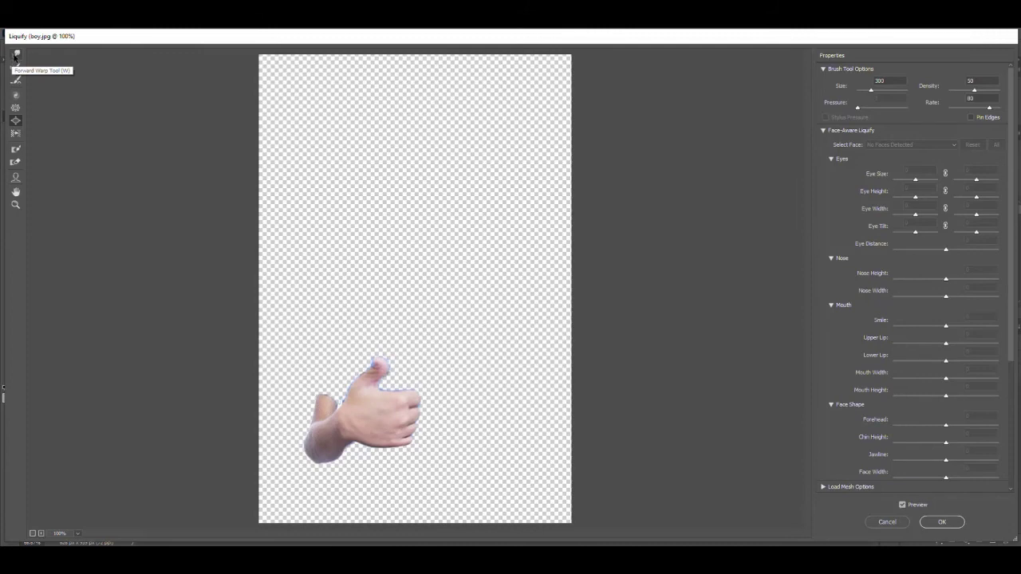
mouse_move(391, 380)
left_mouse_down()
mouse_move(380, 374)
mouse_move(382, 332)
left_mouse_up()
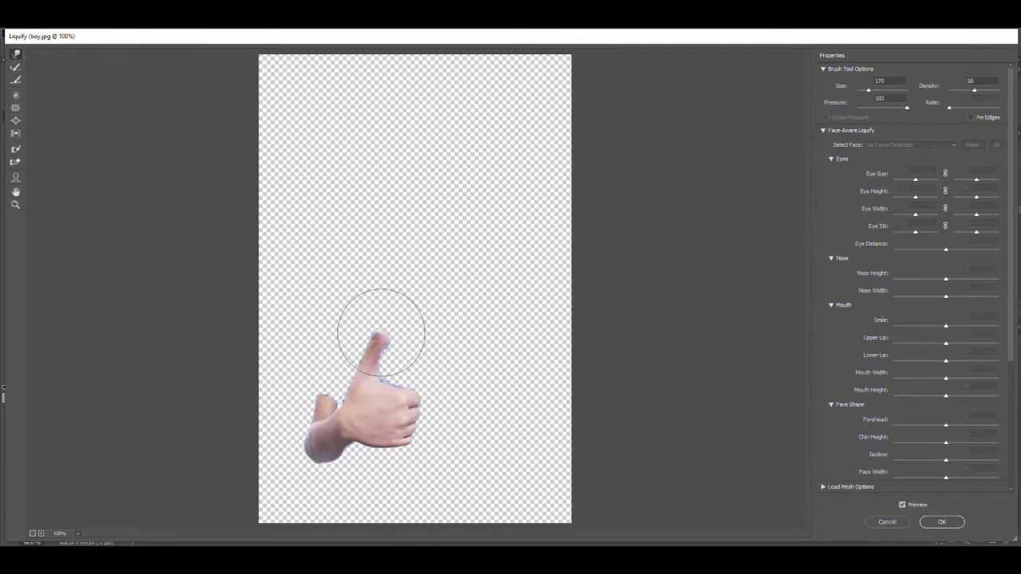
left_click(942, 522)
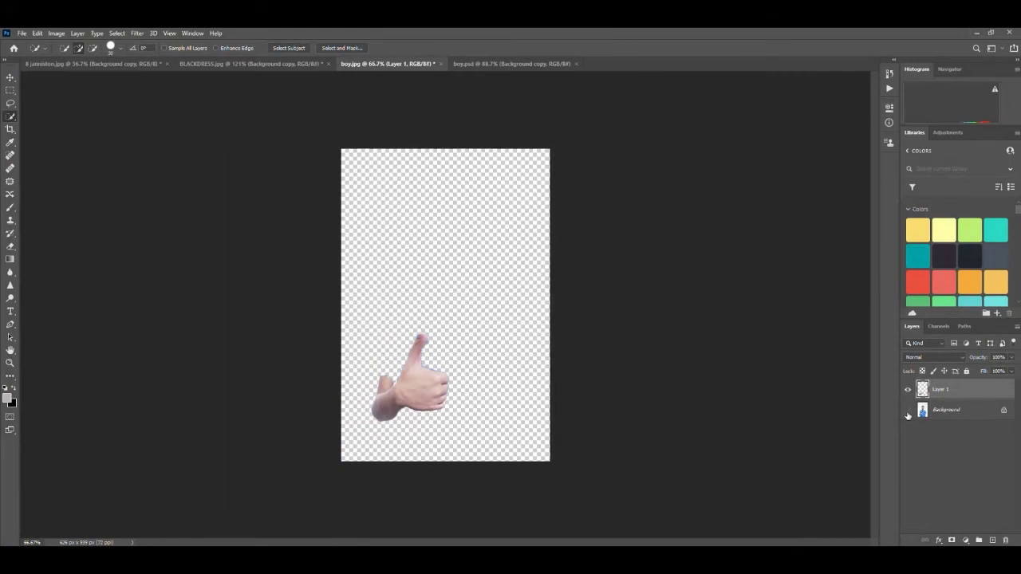
- Show Background, hide Layer 1, and Clone Stamp the original thumb out of the photo
left_click(908, 412)
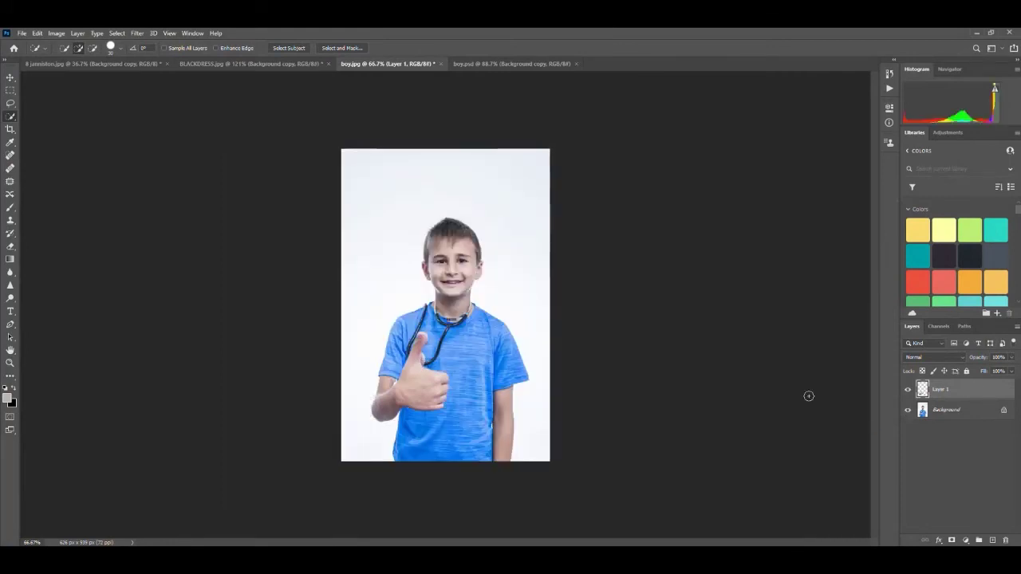
left_click(908, 391)
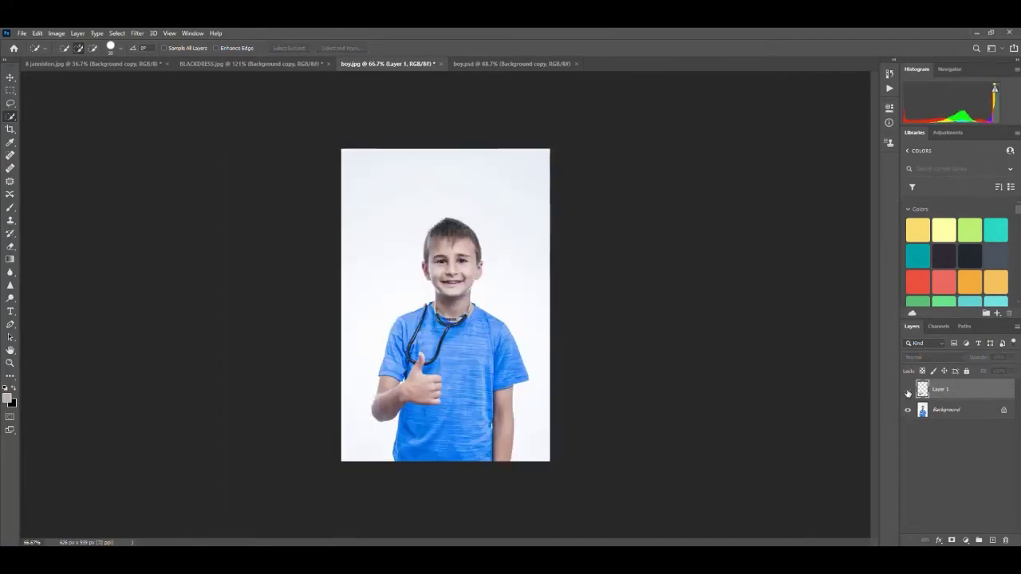
left_click(946, 412)
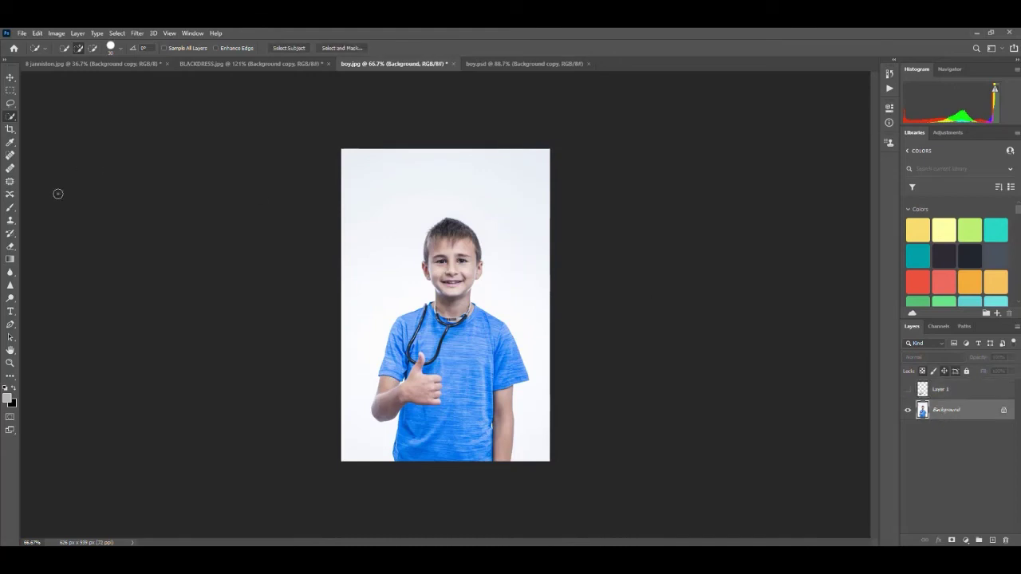
left_click(11, 223)
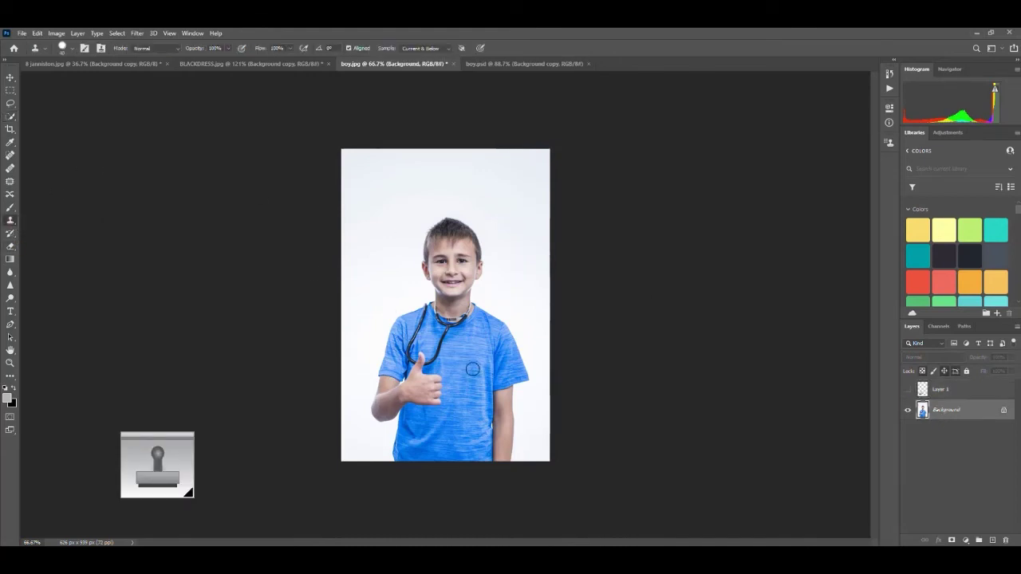
left_click(446, 367, "alt")
left_click_drag(418, 367, 419, 355)
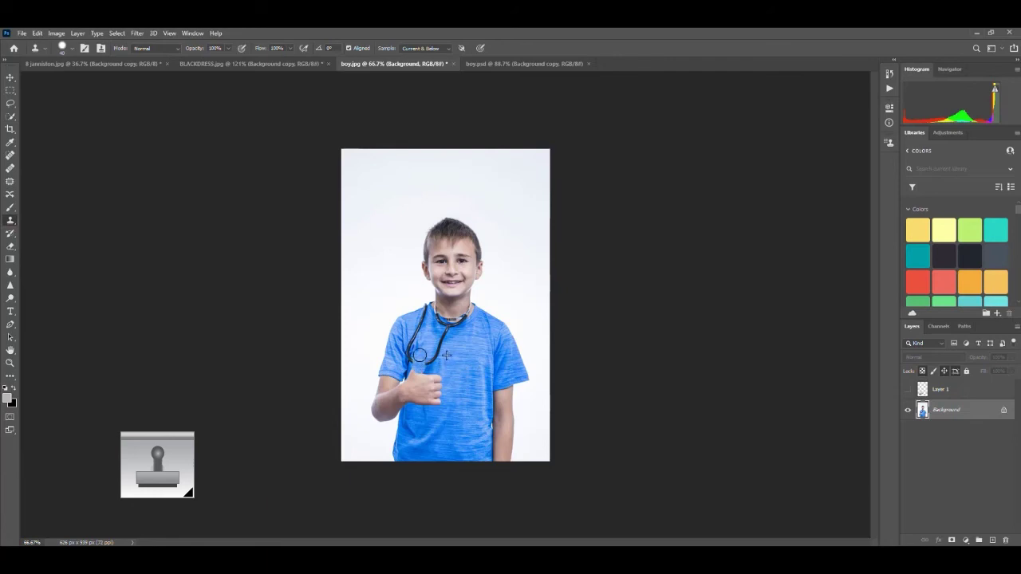
- Turn the stretched thumb layer back on, toggling it once to compare
left_click(908, 391)
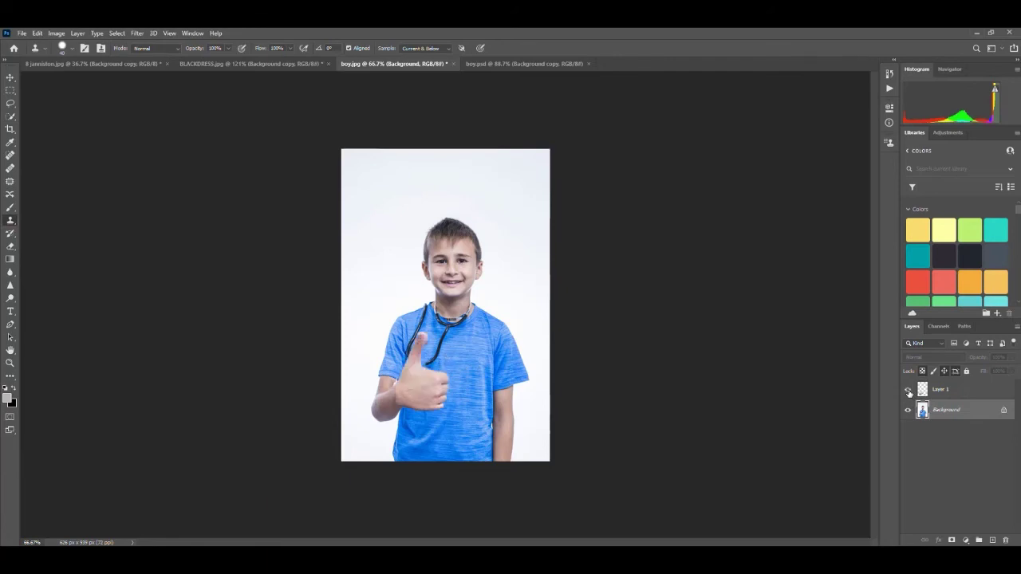
left_click(908, 391)
left_click(908, 391)
left_click(138, 34)
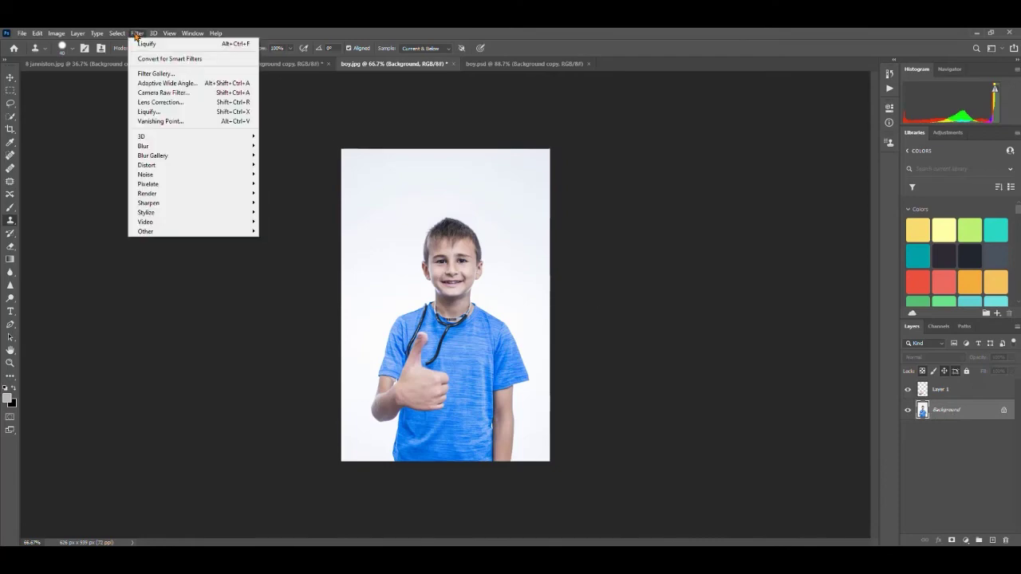
- Open Liquify on the boy photo and try Bloat and Forward Warp brush sizes, ending at 70
left_click(143, 112)
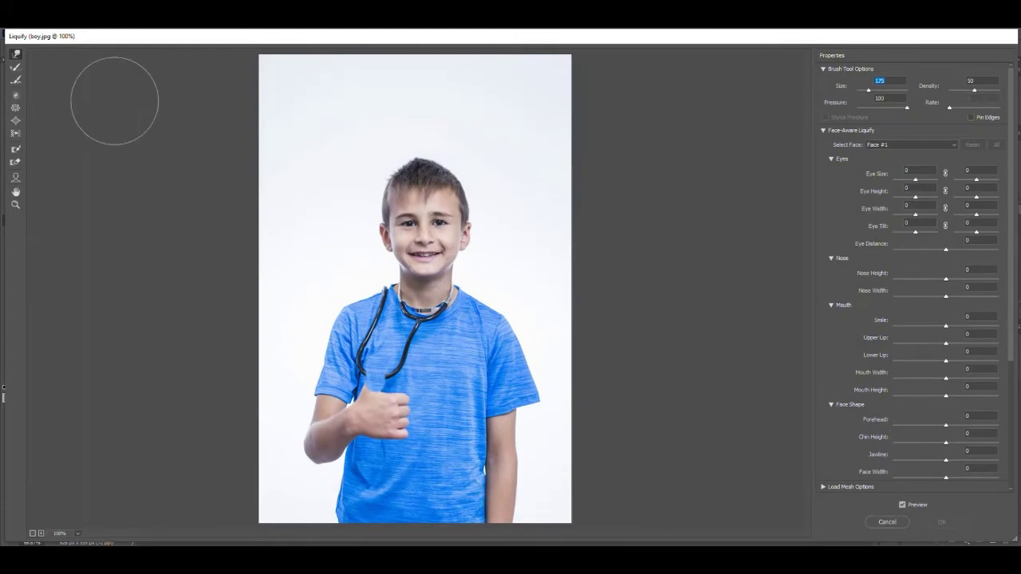
key("bracketleft")
key("bracketleft")
key("bracketleft")
key("bracketleft")
key("bracketleft")
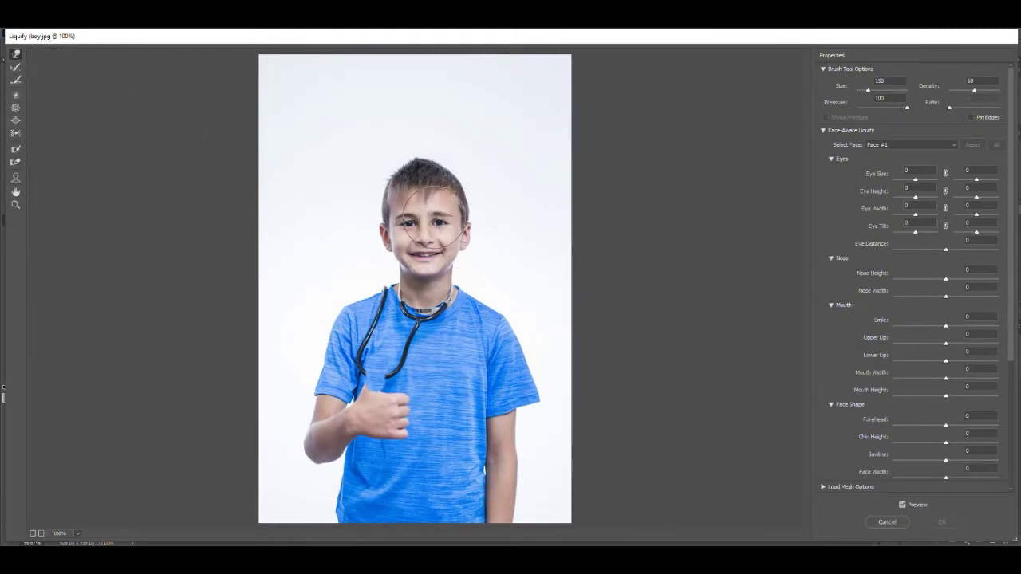
key("bracketleft")
key("bracketleft")
key("bracketleft")
key("bracketleft")
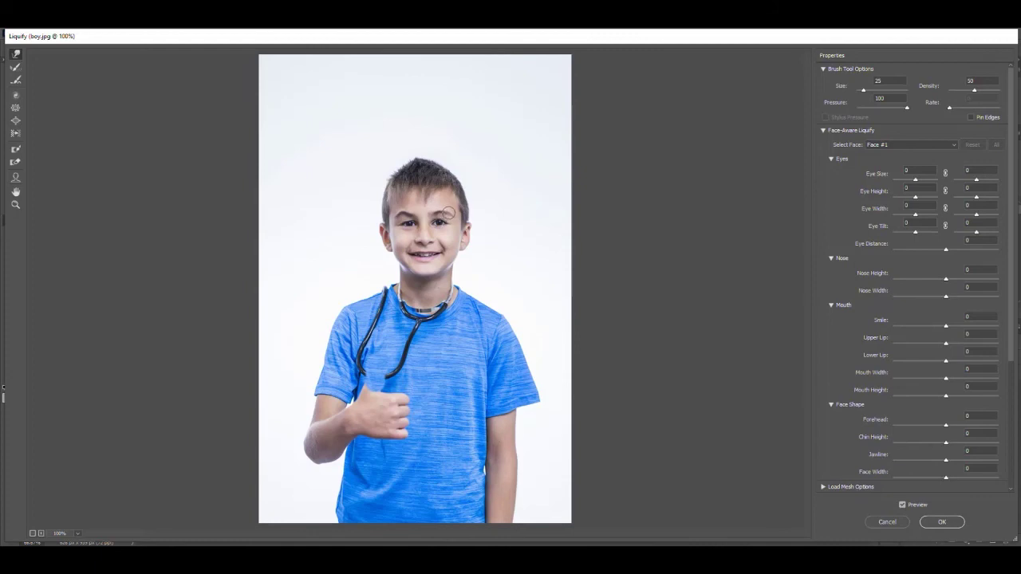
left_click(16, 122)
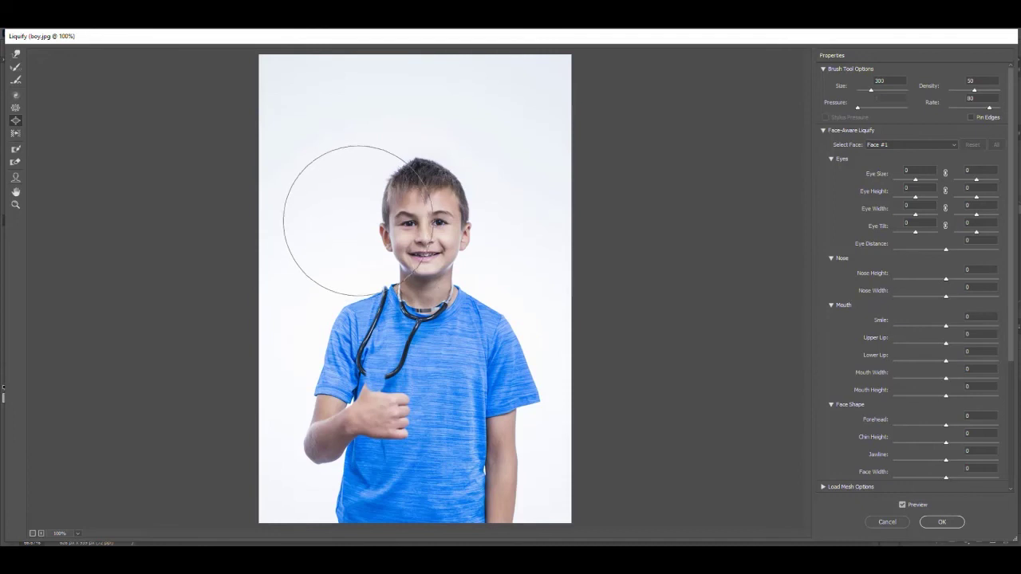
key("bracketleft")
key("bracketleft")
key("bracketleft")
key("bracketleft")
key("bracketleft")
key("bracketleft")
key("bracketleft")
key("bracketleft")
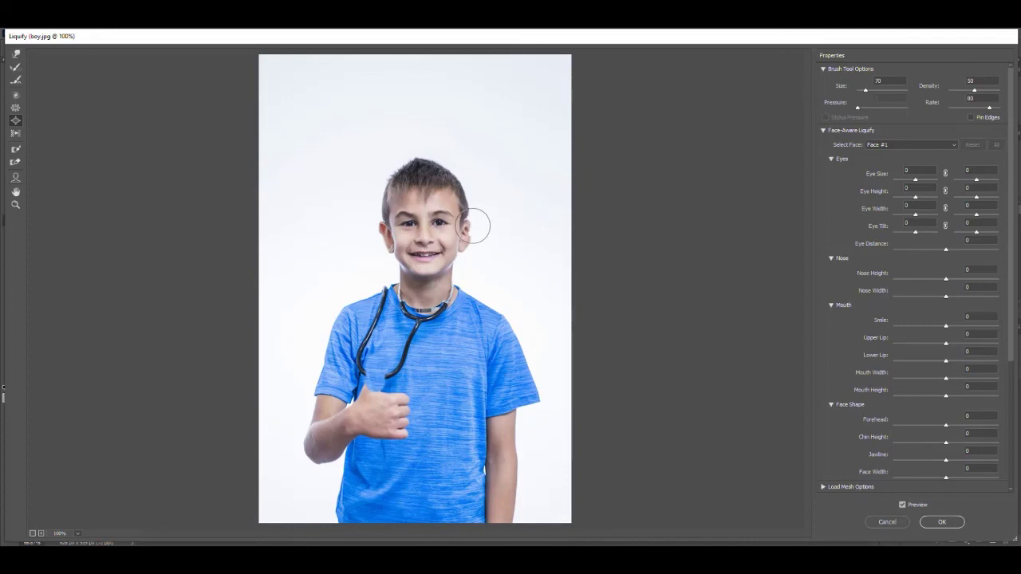
left_click(16, 53)
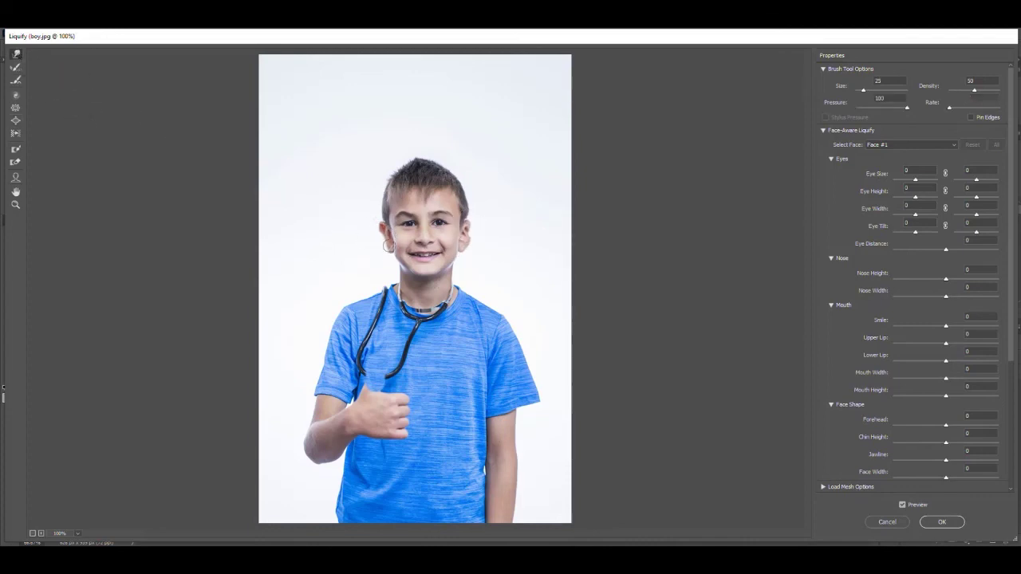
key("bracketright")
key("bracketright")
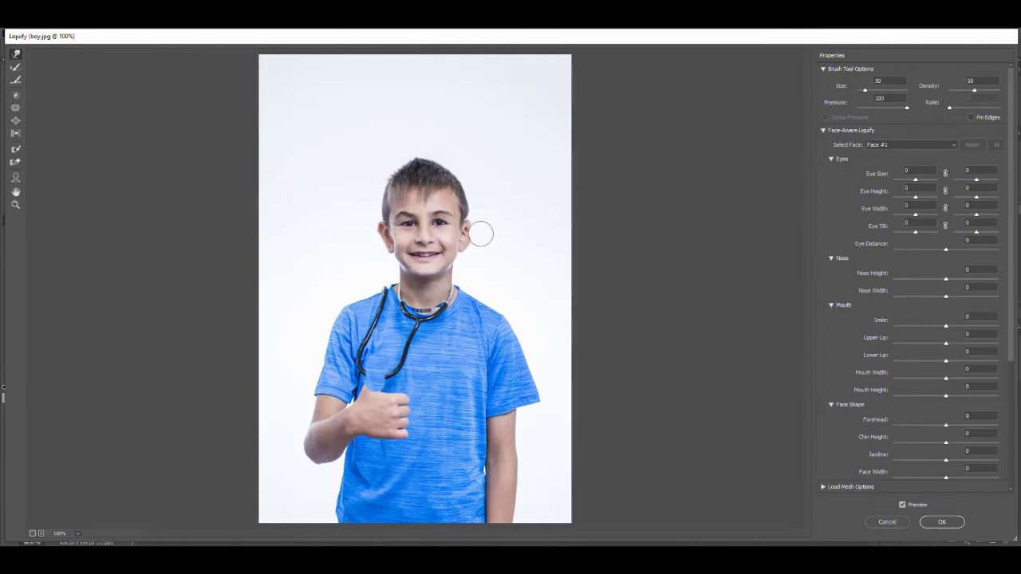
key("bracketright")
key("bracketright")
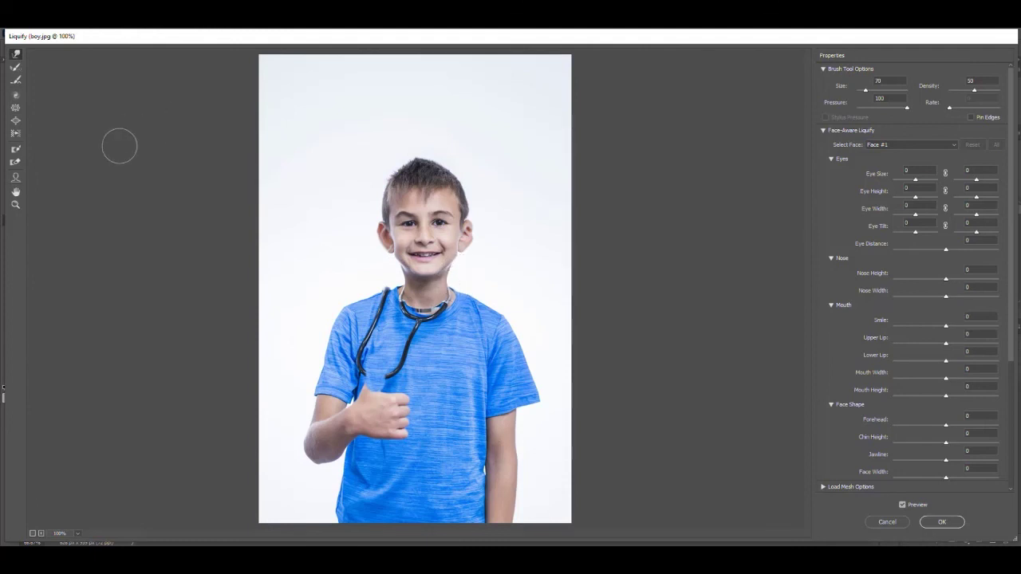
- Undo a trial Pucker stroke on the mouth, then bloat the boy's head with a 200 brush
left_click(15, 107)
left_click_drag(433, 270, 425, 271)
key("ctrl+z")
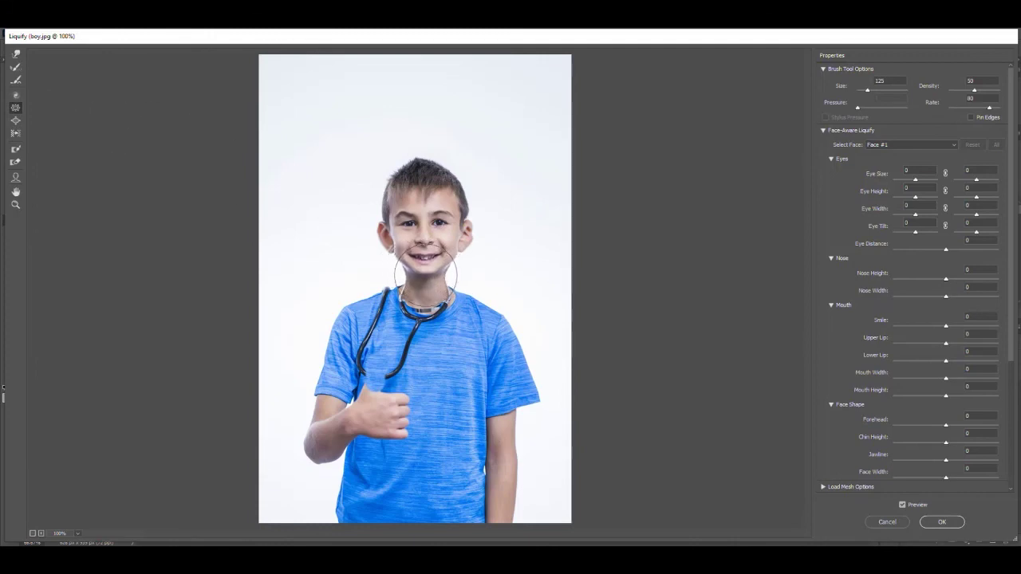
left_click(15, 119)
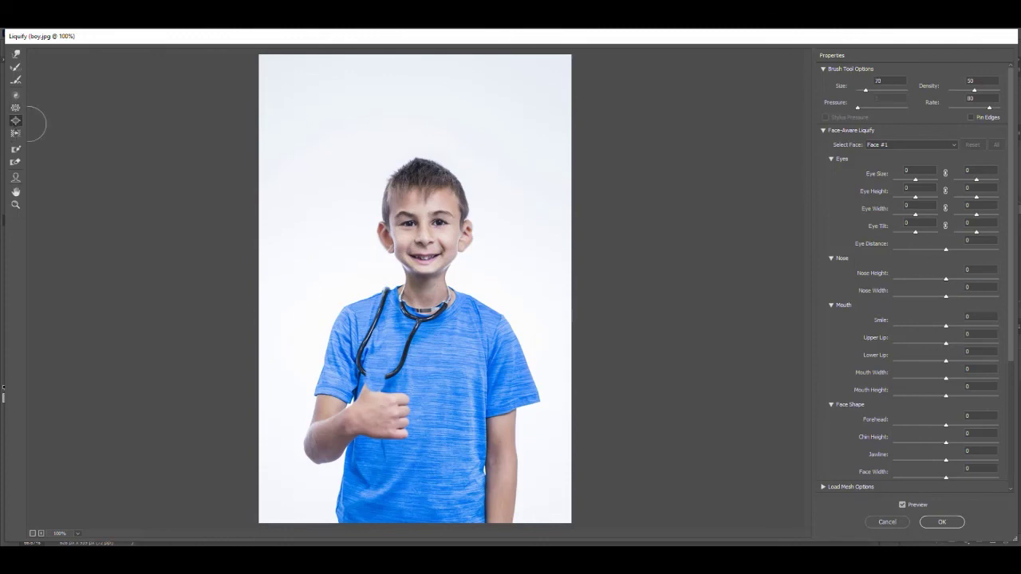
key("bracketright")
key("bracketright")
key("bracketright")
key("bracketright")
key("bracketright")
key("bracketright")
left_click_drag(429, 137, 424, 187)
- Balloon both eyes into huge dark orbs, warp the grin, and apply the Liquify edits
key("bracketleft")
key("bracketleft")
key("bracketleft")
key("bracketleft")
key("bracketleft")
key("bracketleft")
key("bracketleft")
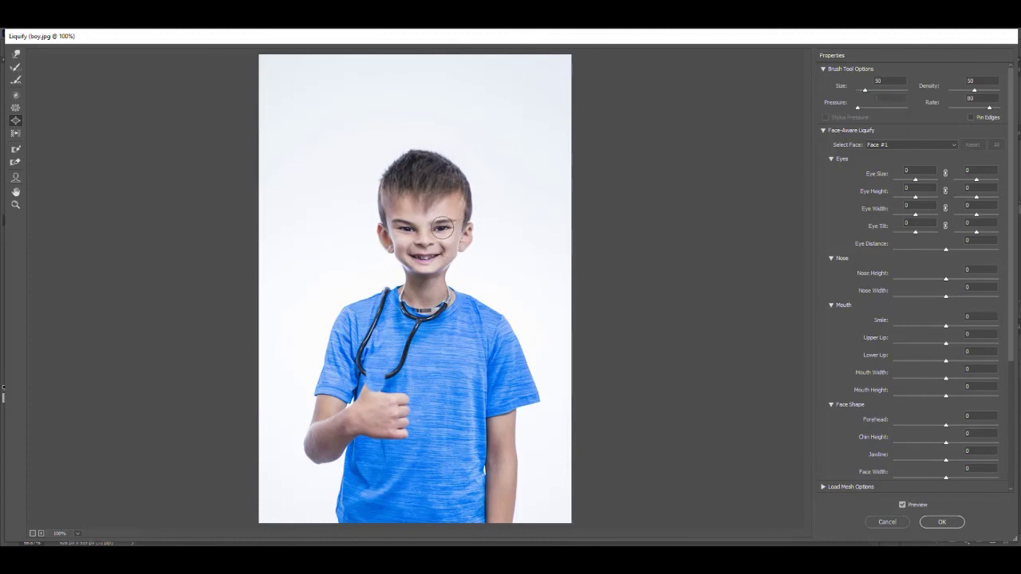
left_click_drag(444, 229, 408, 231)
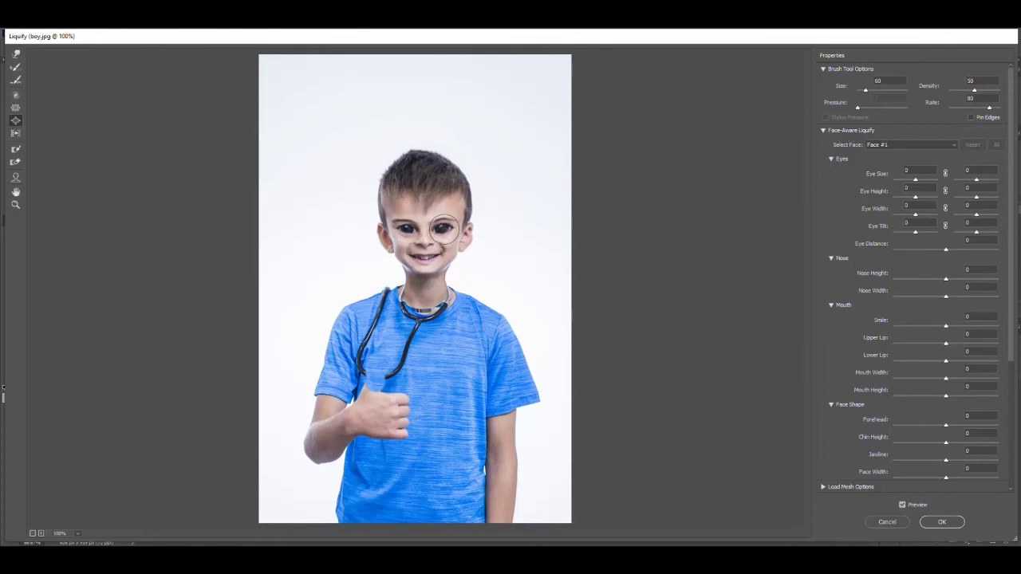
scroll(420, 267, "up", 2)
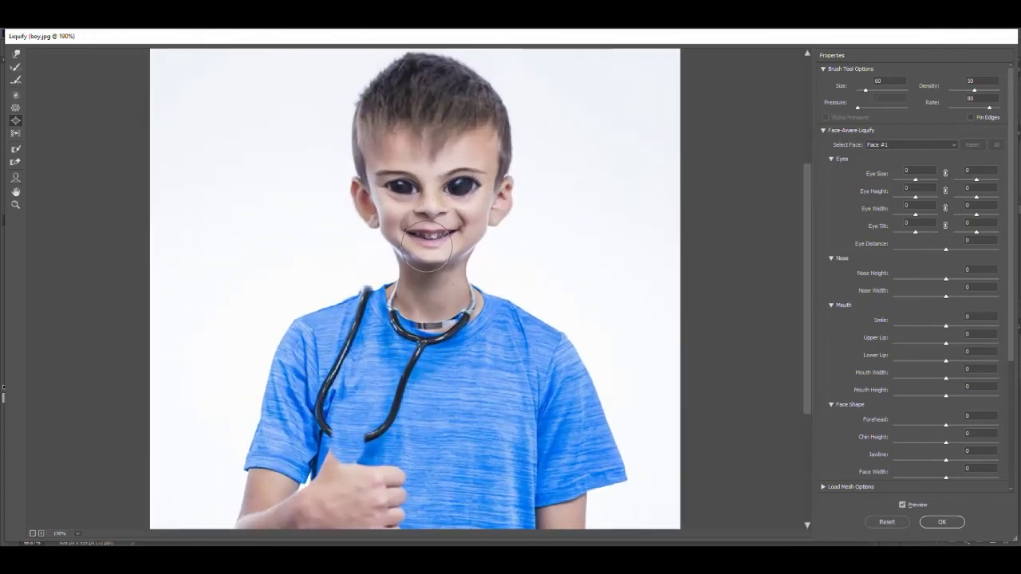
scroll(428, 247, "up", 3)
key("bracketleft")
key("bracketleft")
key("bracketleft")
key("bracketleft")
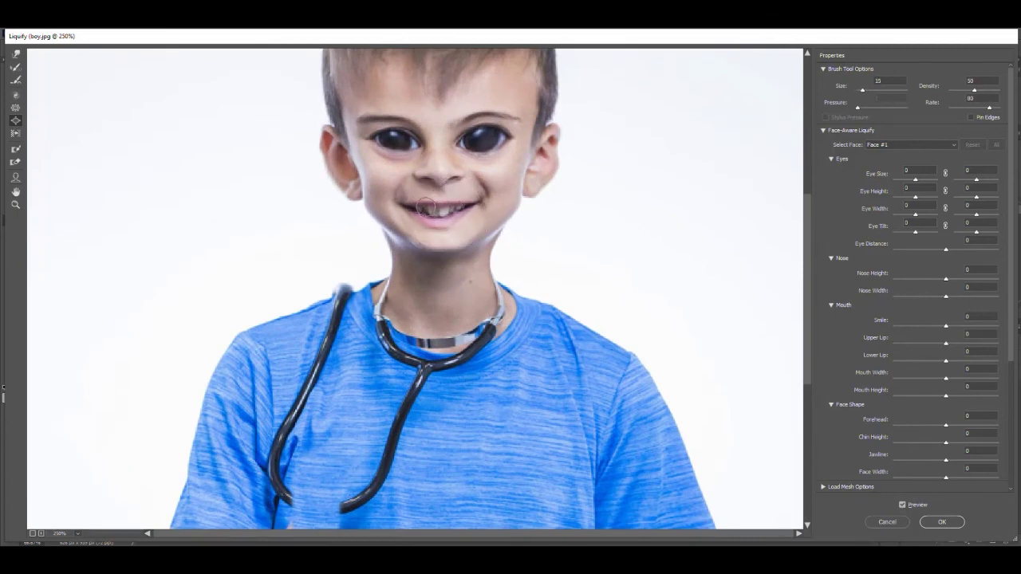
left_click_drag(423, 206, 463, 209)
key("ctrl+0")
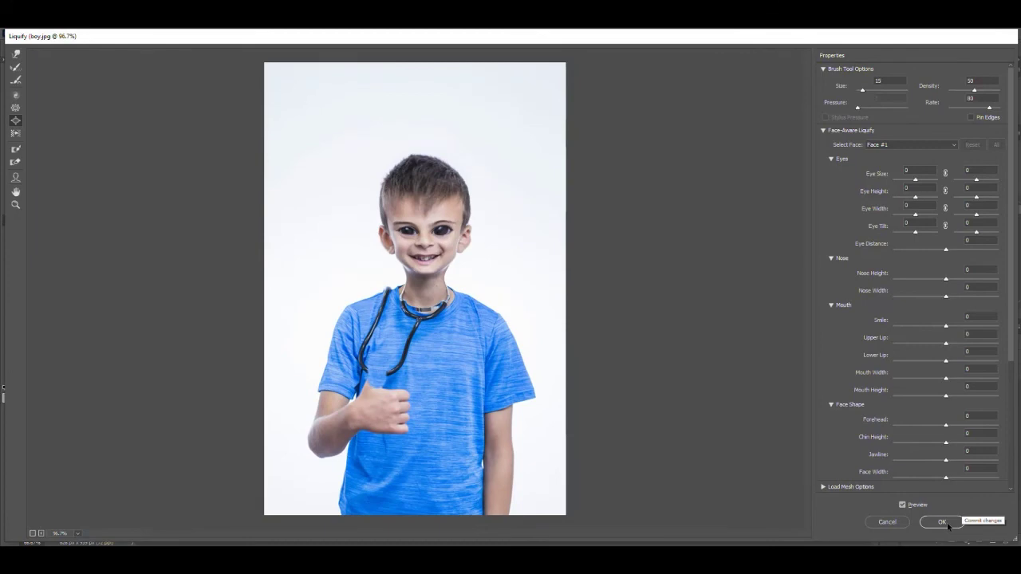
left_click(947, 522)
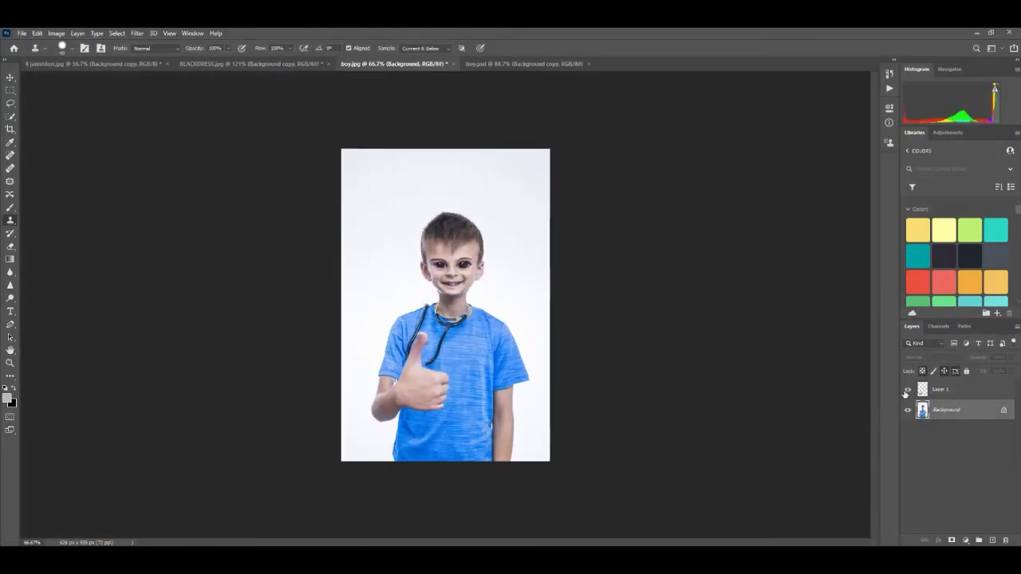